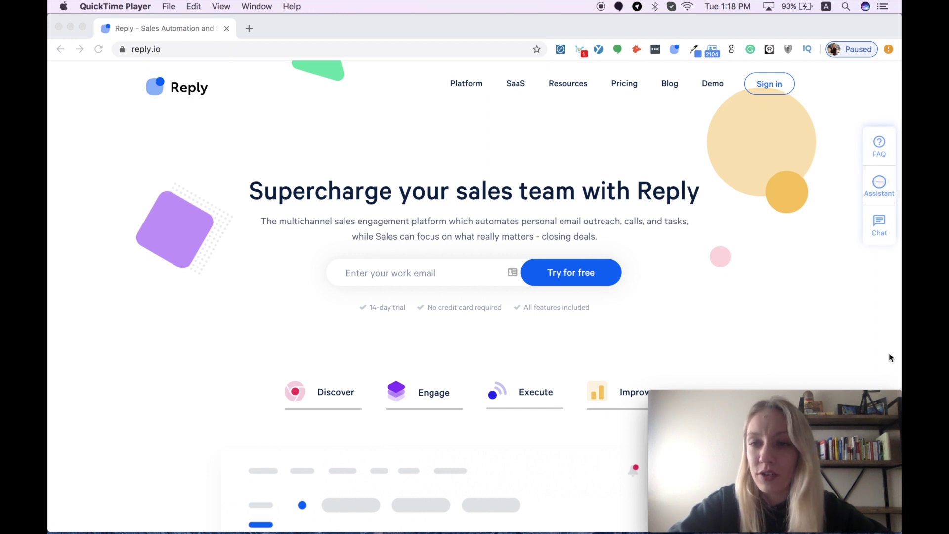
Step: Go to the Reply.io account sign-in page from the homepage's Sign in button
click(759, 91)
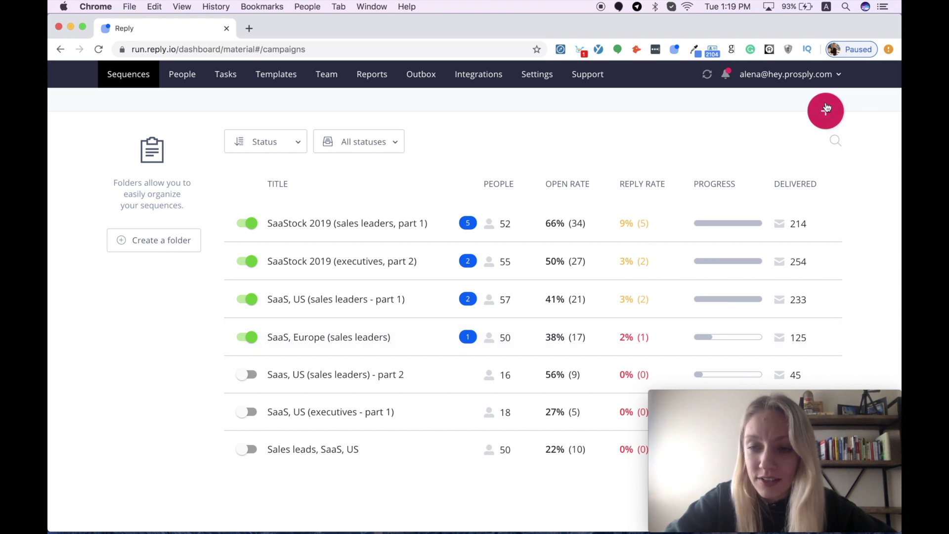
Step: Create a new sequence from the Sequences dashboard with the pink + button
click(826, 108)
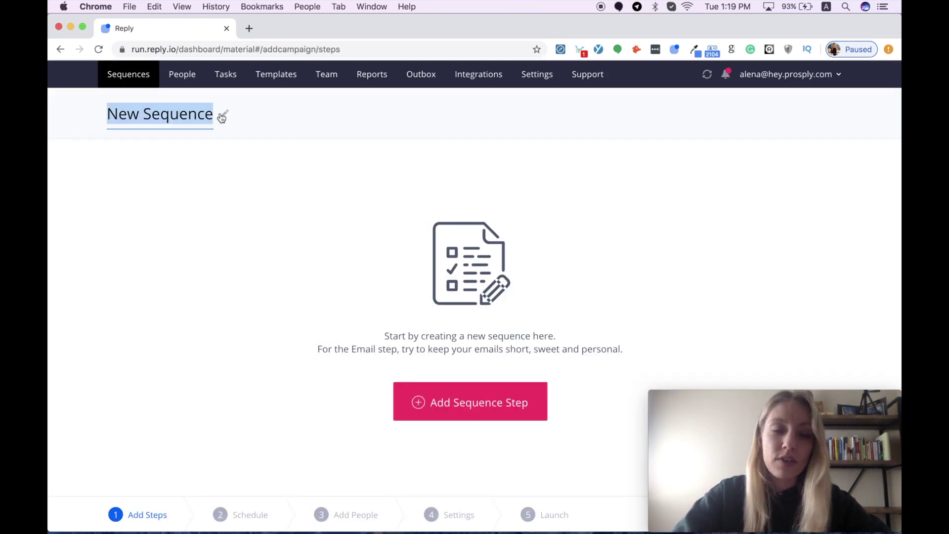
Step: Rename 'New Sequence' to 'US SaaS sales leads' and begin adding its first step
key(BackSpace)
text(US Sa)
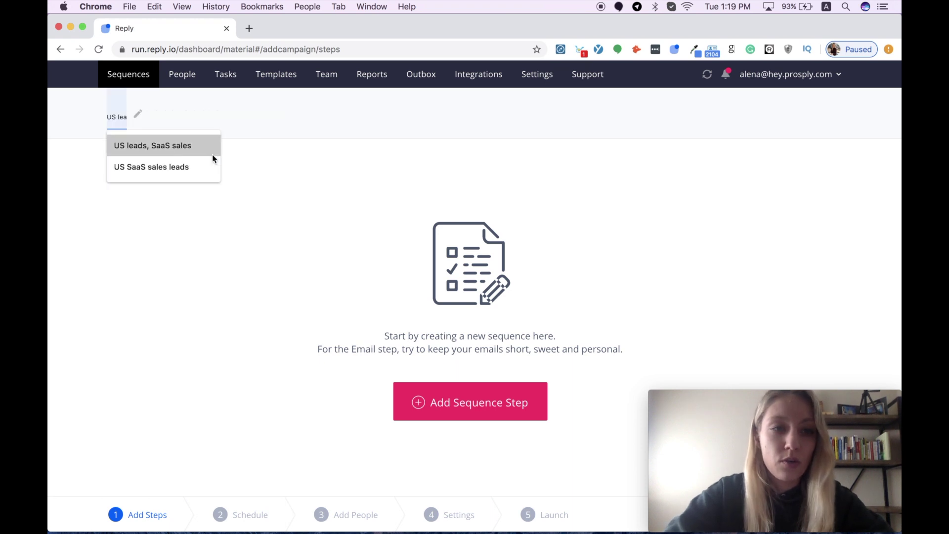
click(189, 167)
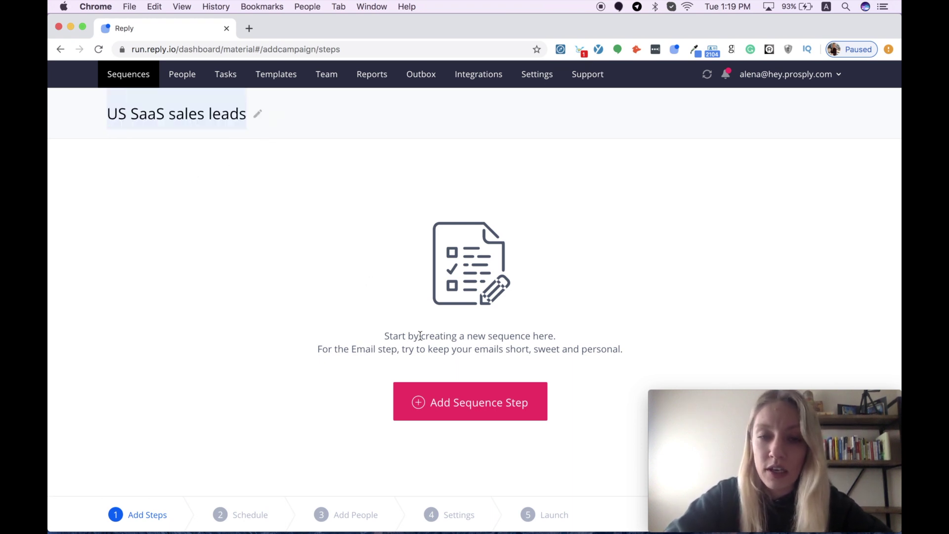
click(442, 403)
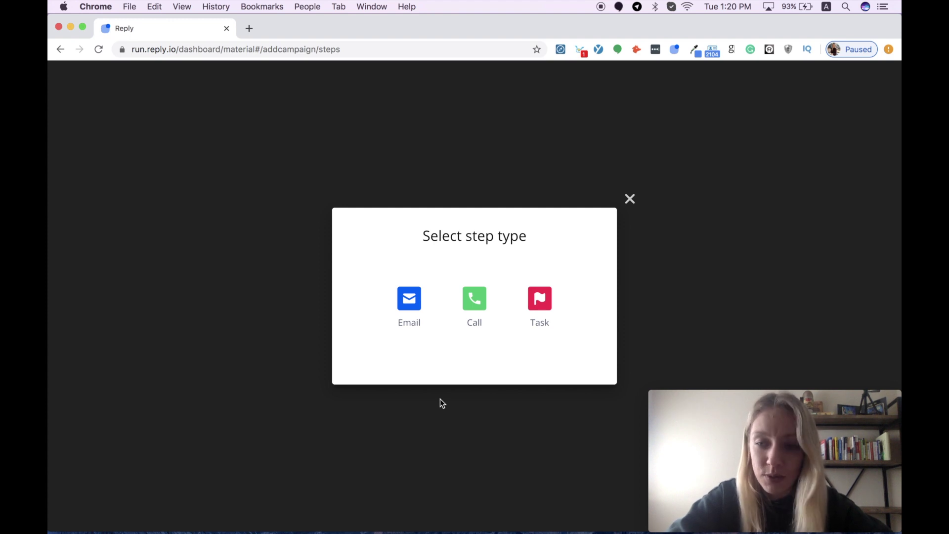
Step: Choose Email as the type of the sequence's first step
click(418, 332)
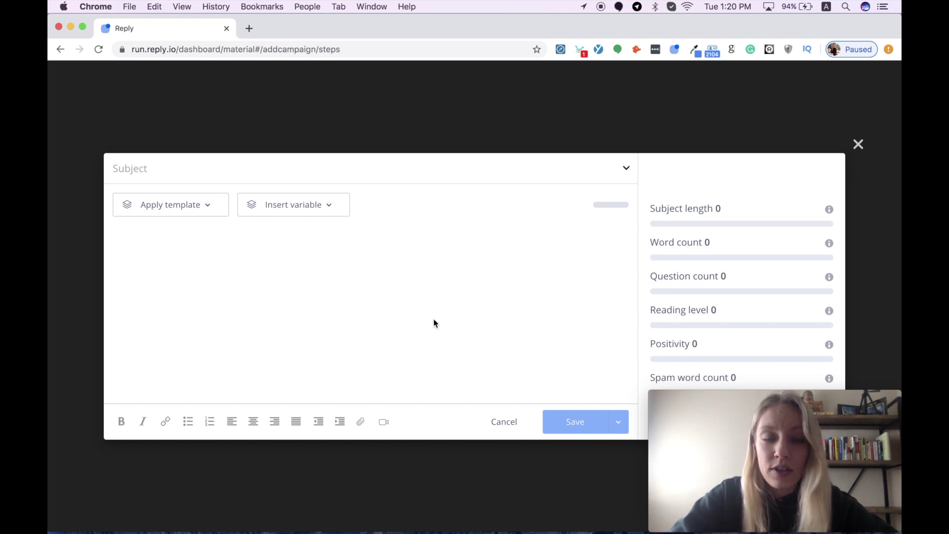
Step: Open the email template picker and browse the Personal templates folder
click(225, 243)
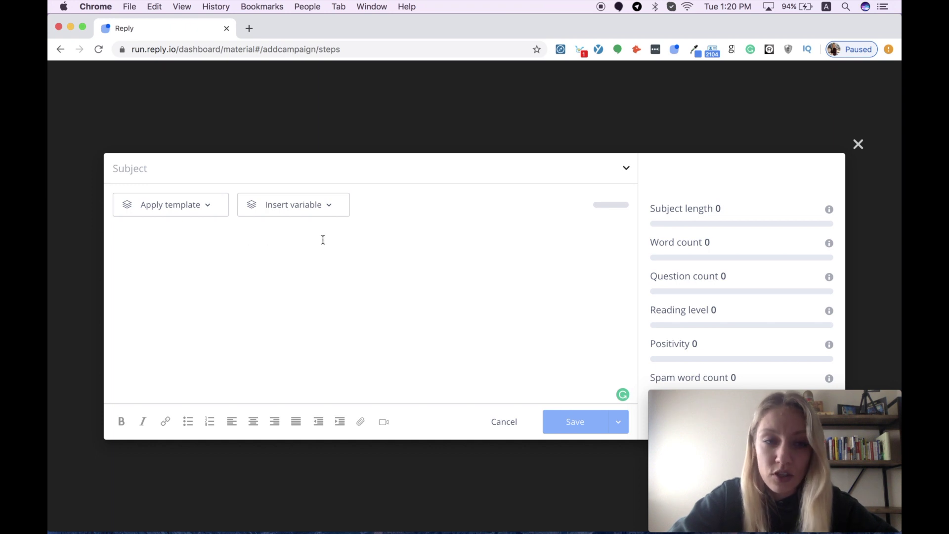
click(203, 206)
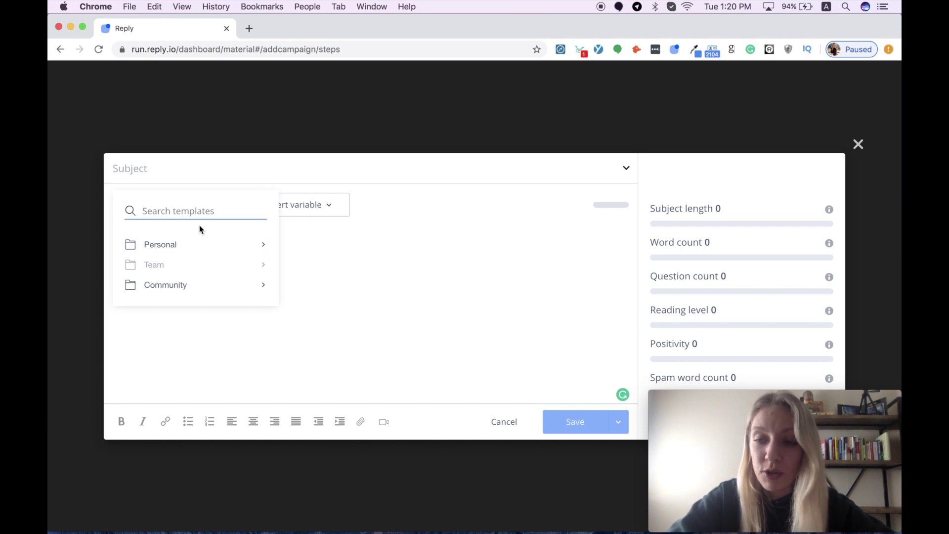
click(195, 244)
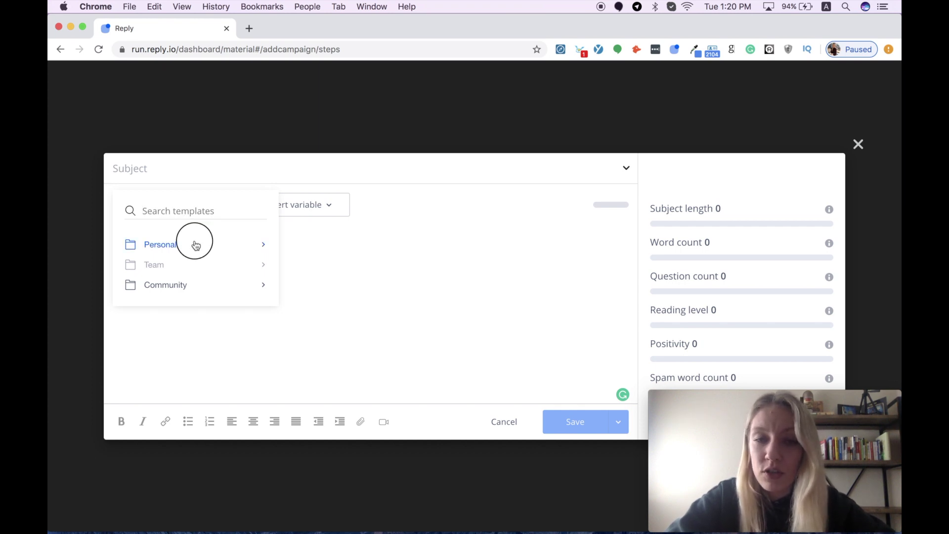
scroll(193, 300, down, 5)
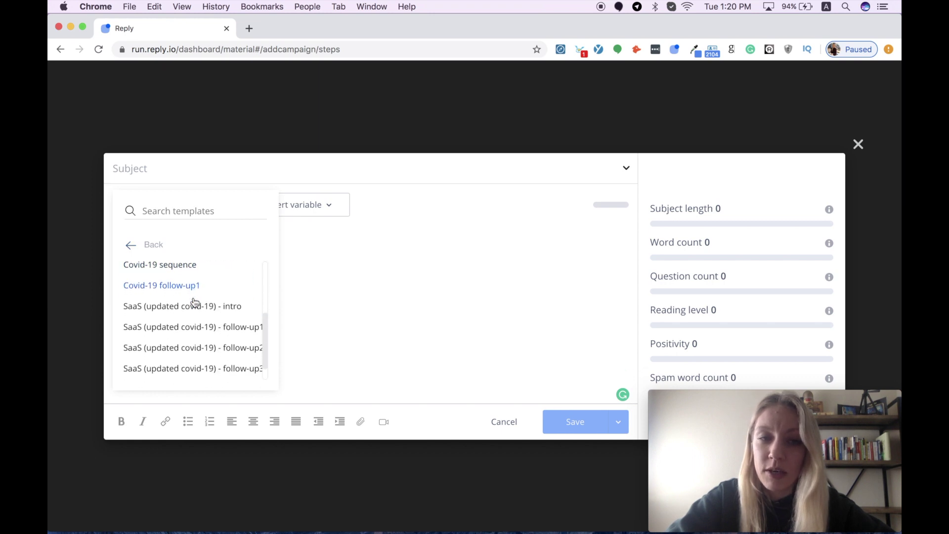
scroll(194, 302, up, 3)
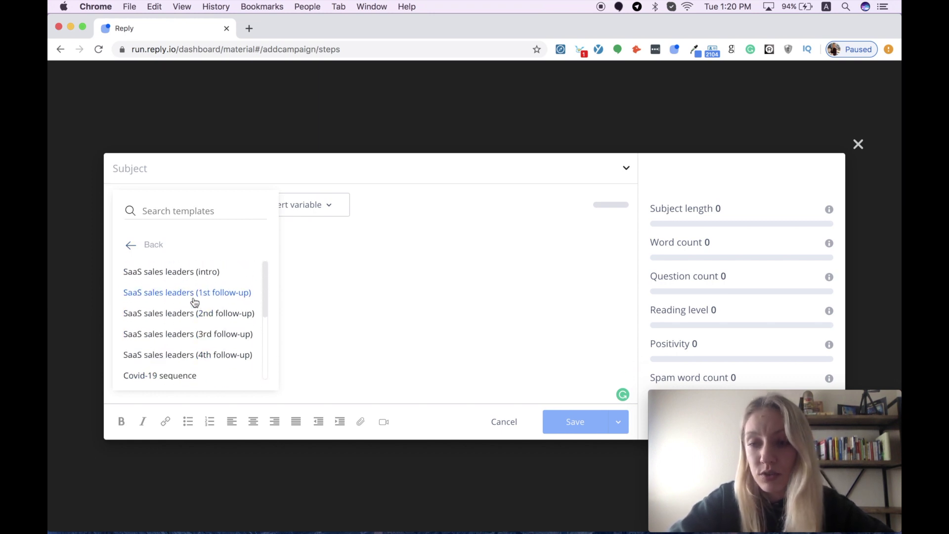
Step: Browse the Community templates folder, then return to the Personal templates
click(131, 244)
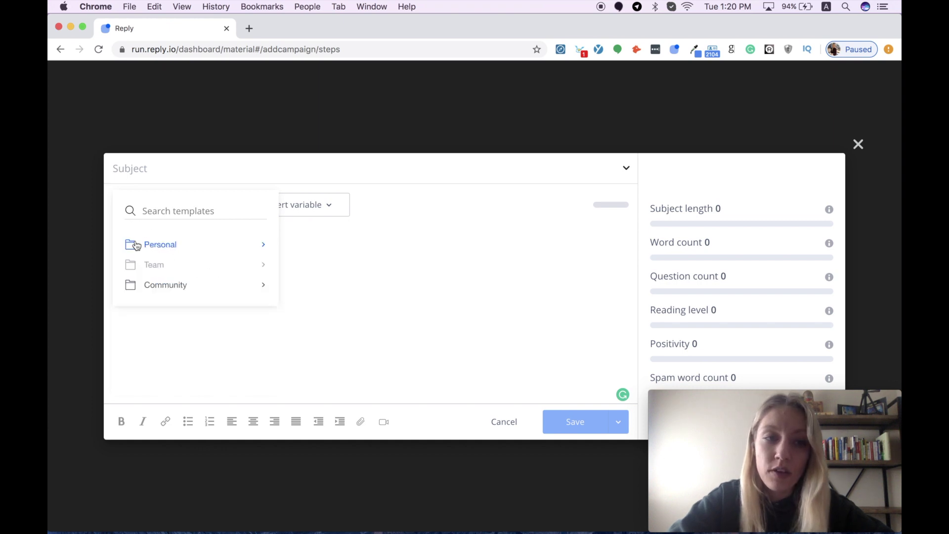
click(155, 284)
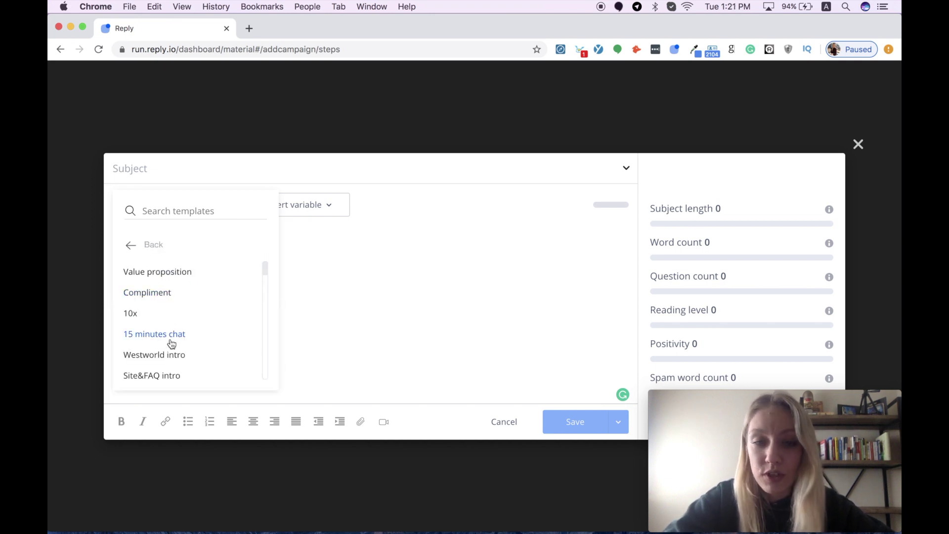
scroll(170, 341, down, 5)
scroll(172, 343, down, 2)
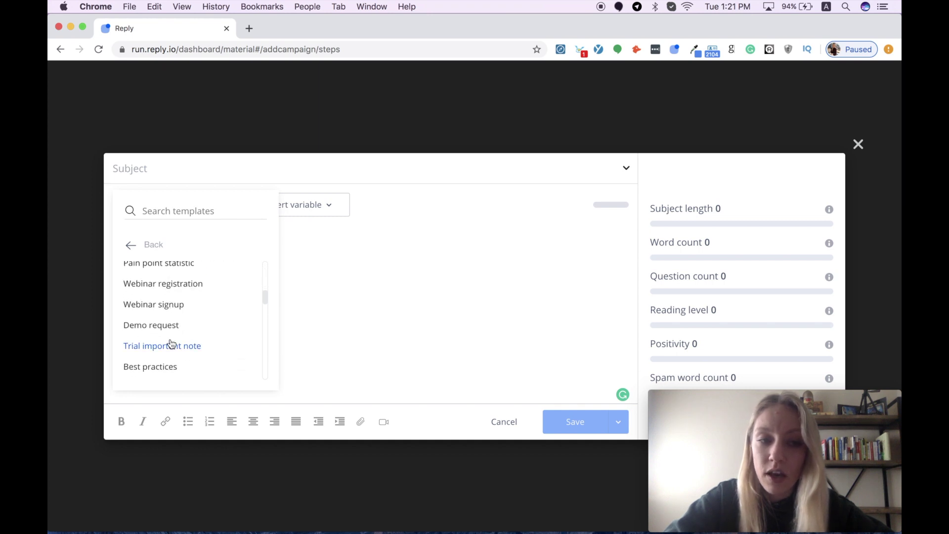
scroll(172, 344, down, 8)
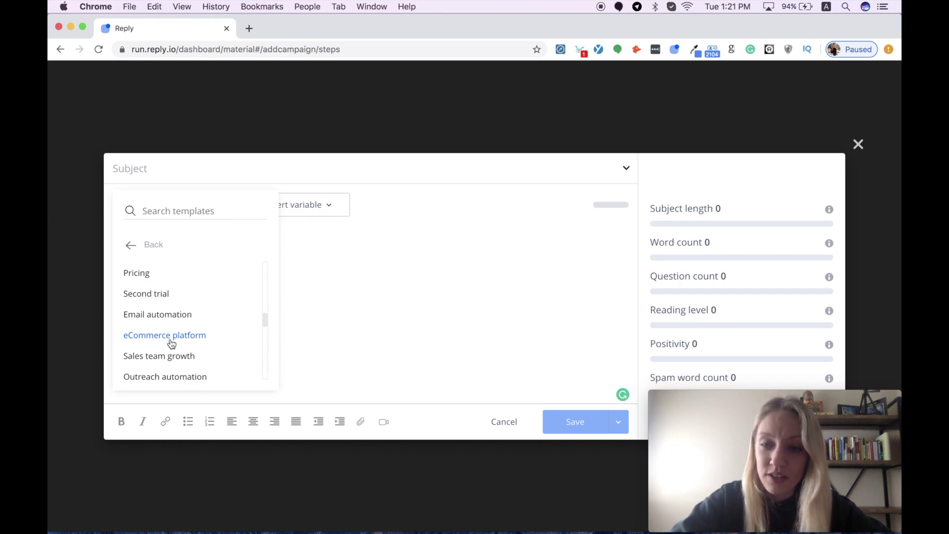
click(129, 246)
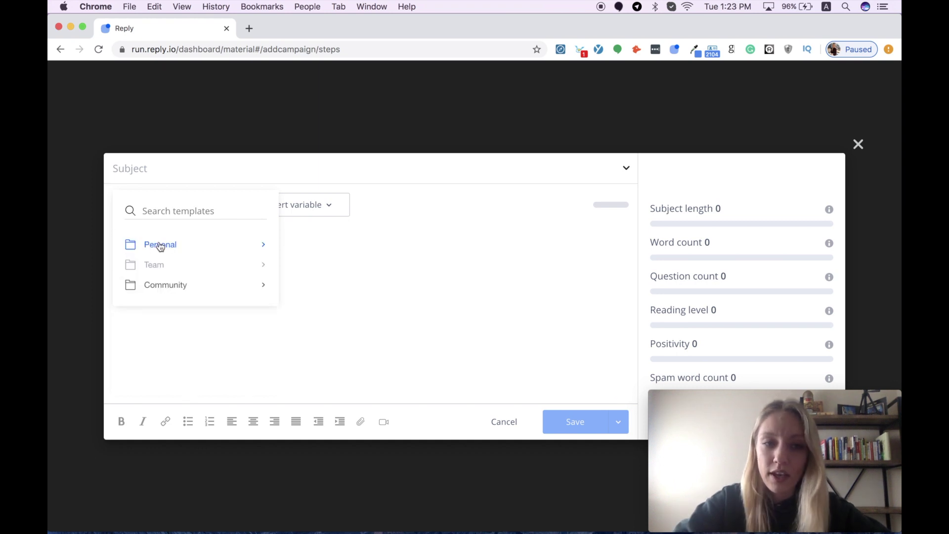
click(160, 245)
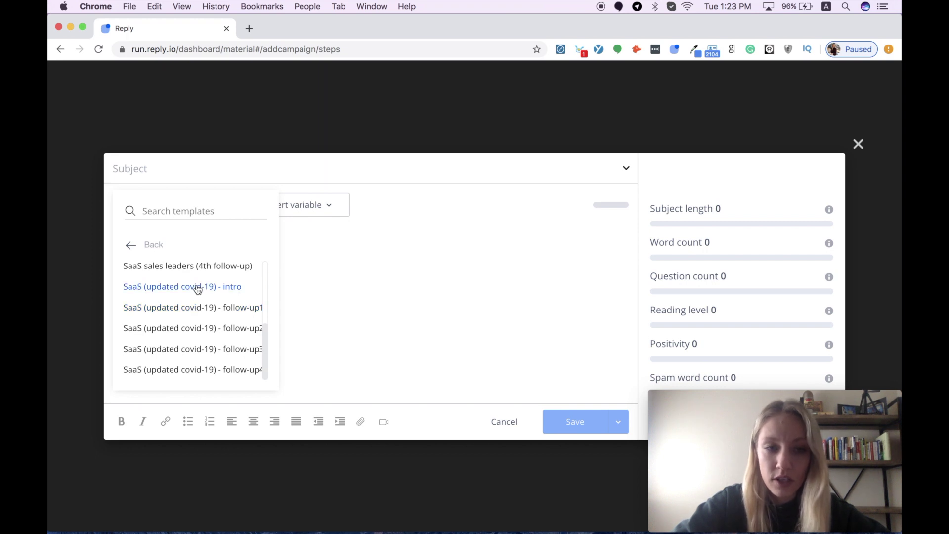
Step: Apply the 'SaaS (updated covid-19) - intro' template and review the variables without inserting any
click(198, 288)
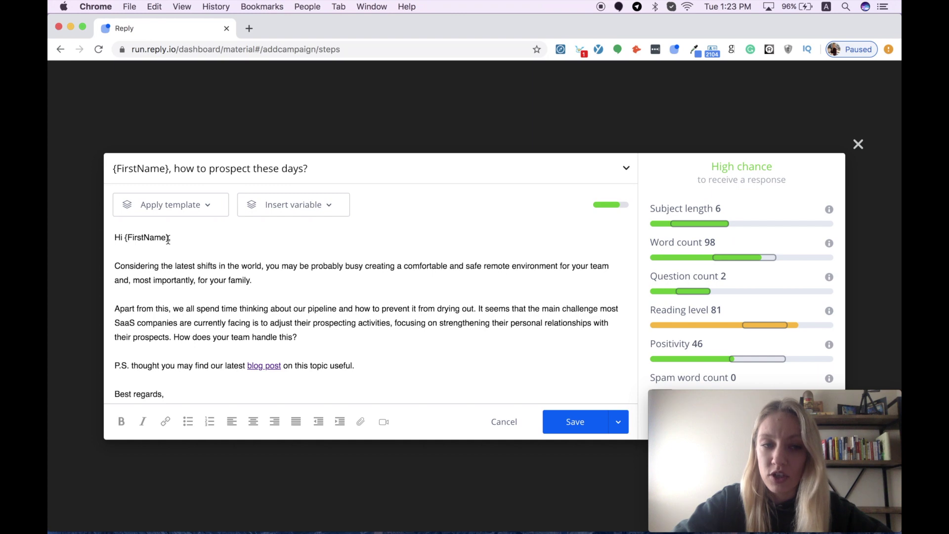
drag(168, 239, 125, 239)
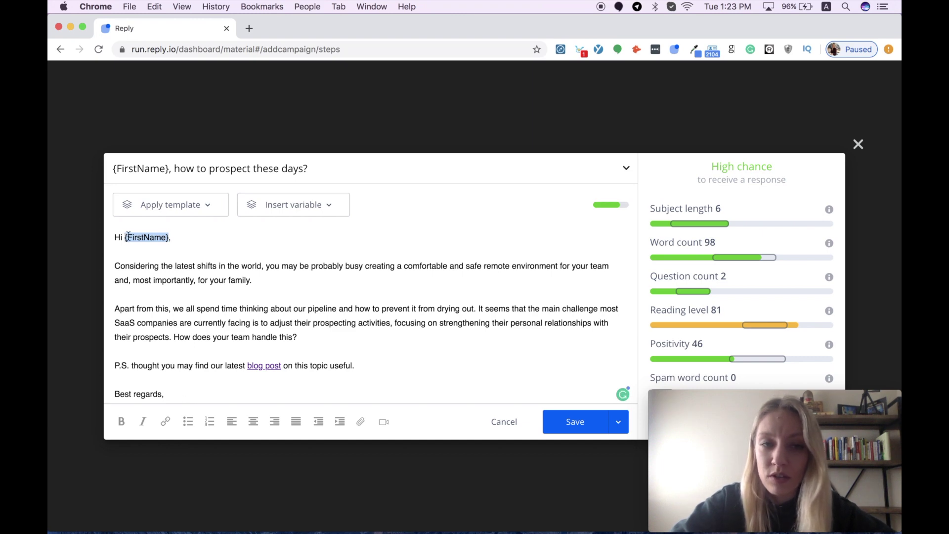
click(335, 204)
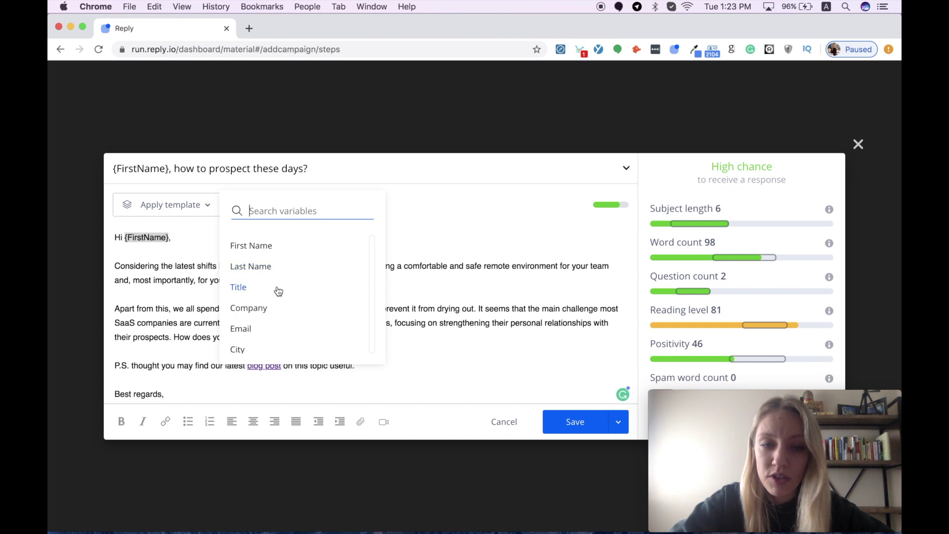
scroll(276, 309, down, 3)
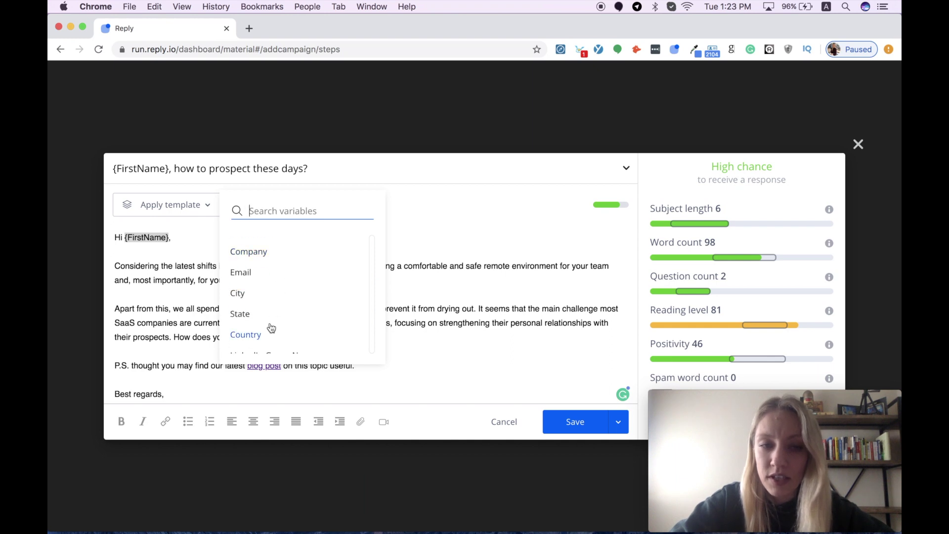
scroll(271, 328, down, 1)
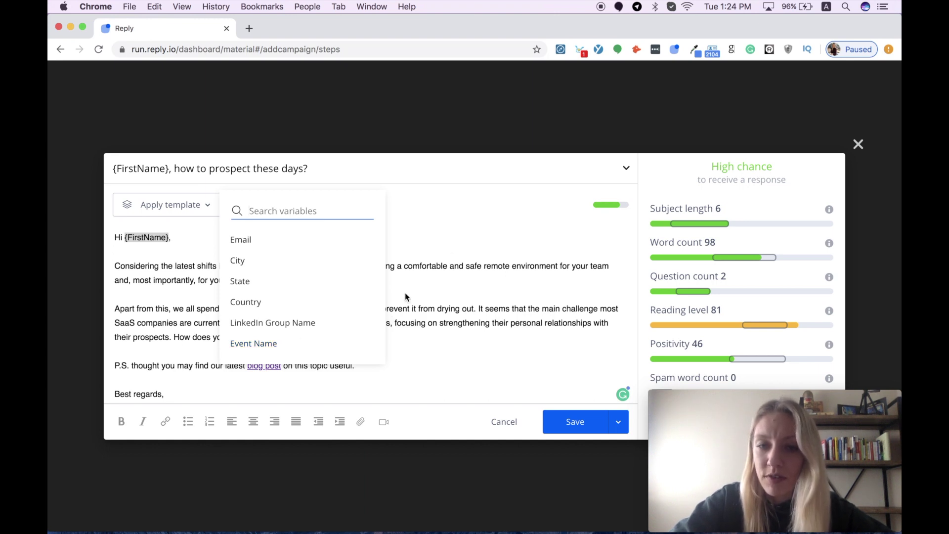
click(460, 232)
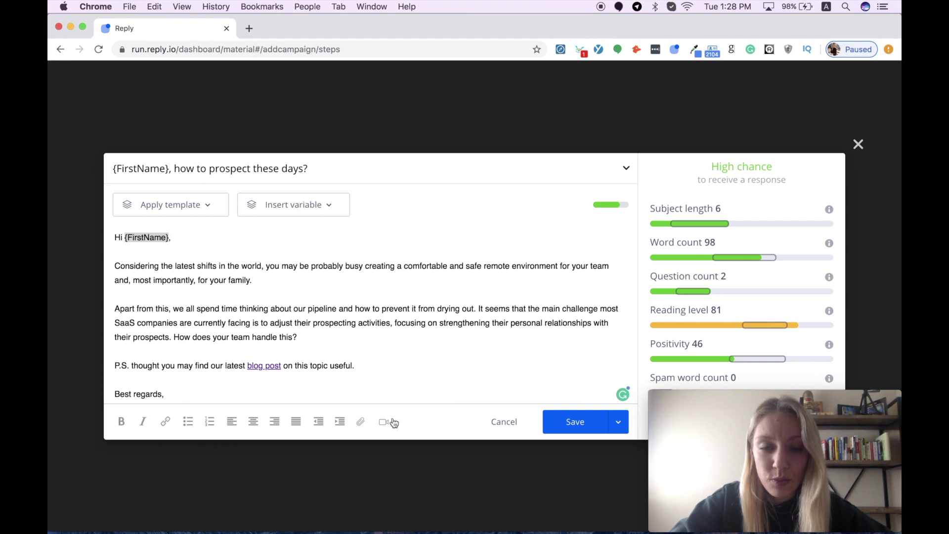
click(386, 422)
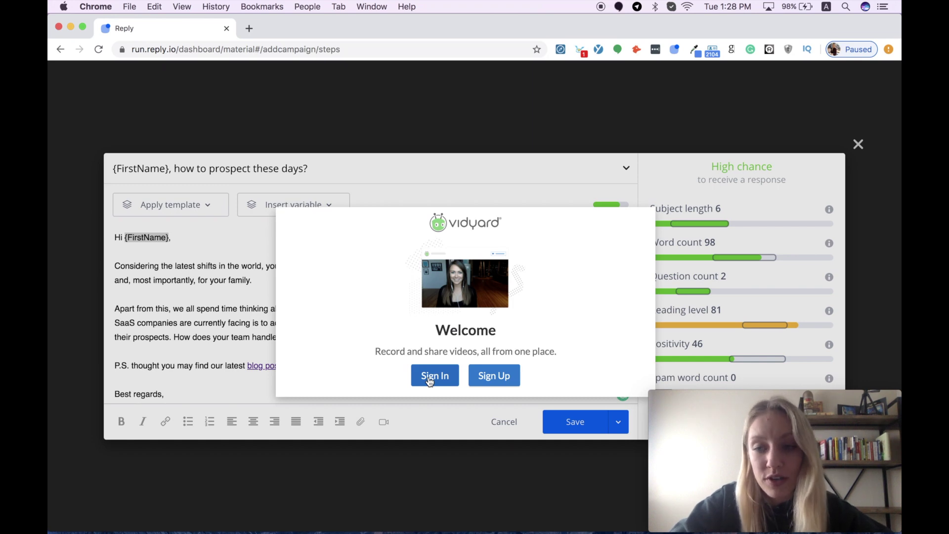
double_click(315, 169)
triple_click(315, 169)
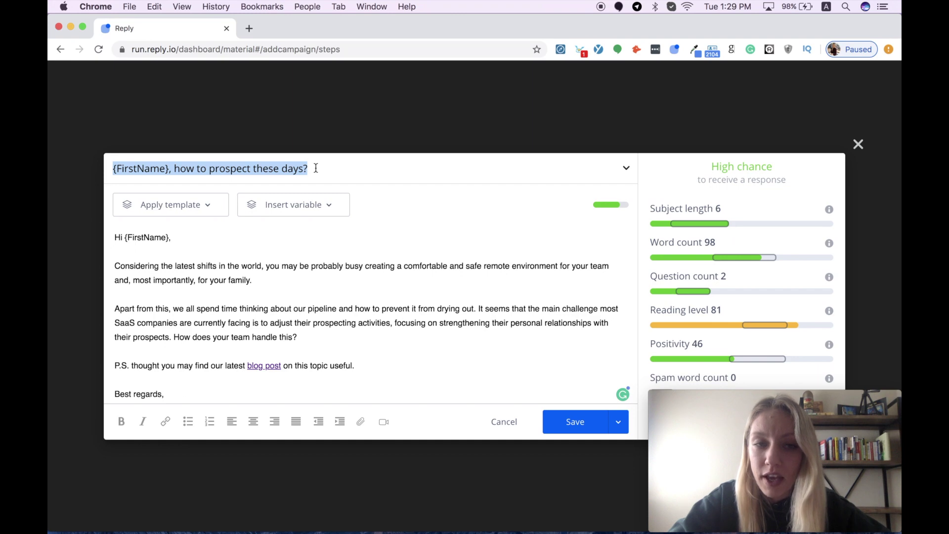
click(170, 168)
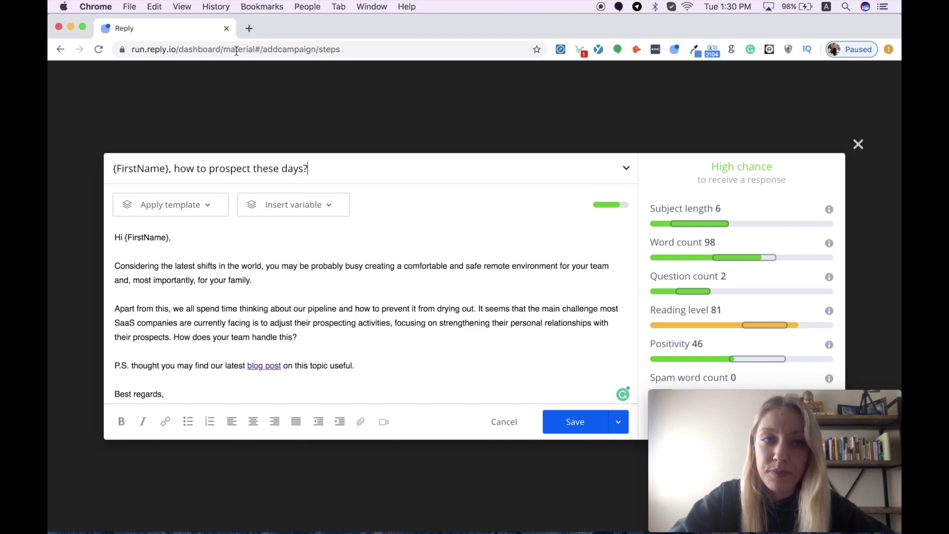
click(248, 31)
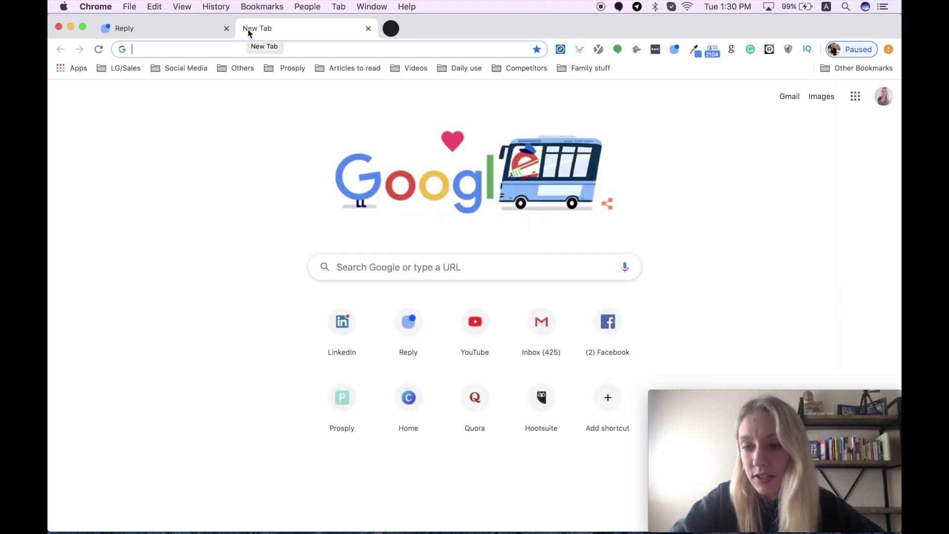
Step: Open Reply's cold email subject line generator, keeping the Benefit category
text(cold-subject-line-generator)
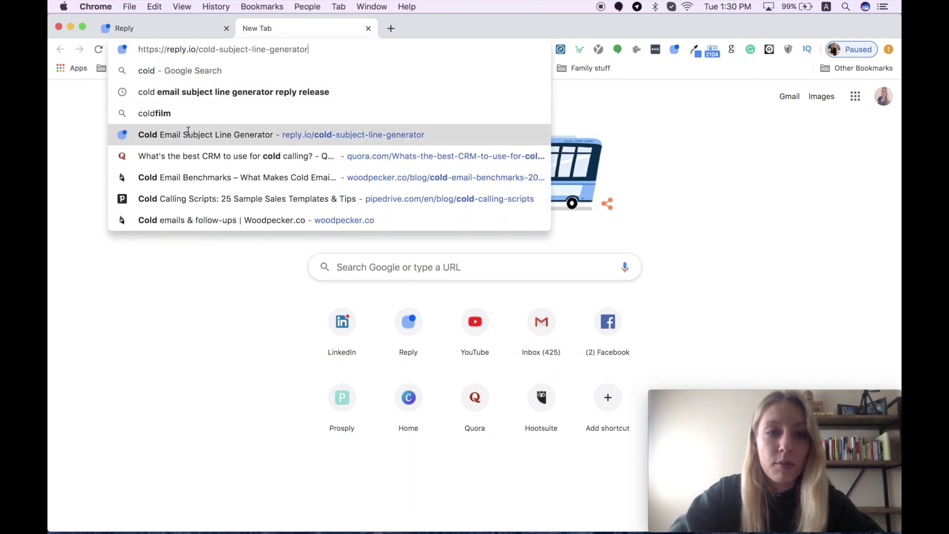
click(188, 135)
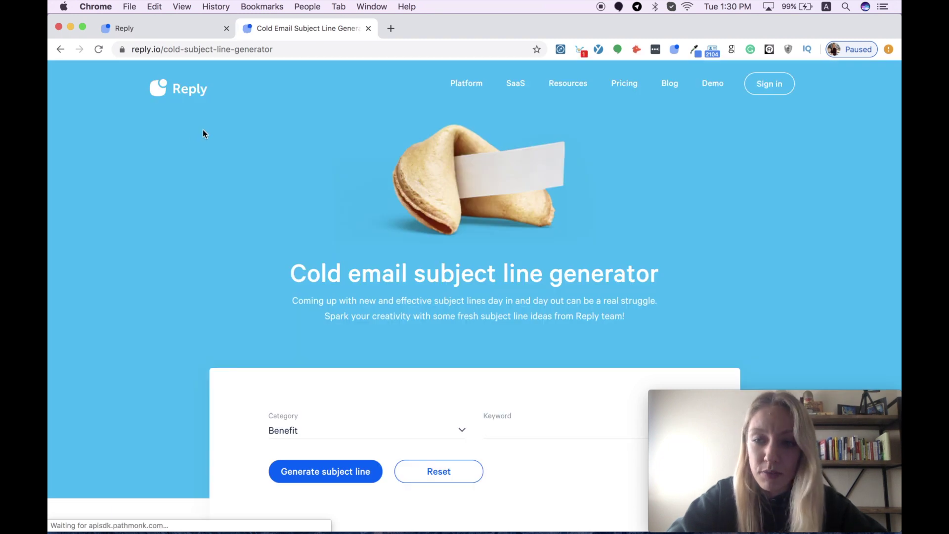
scroll(249, 267, down, 3)
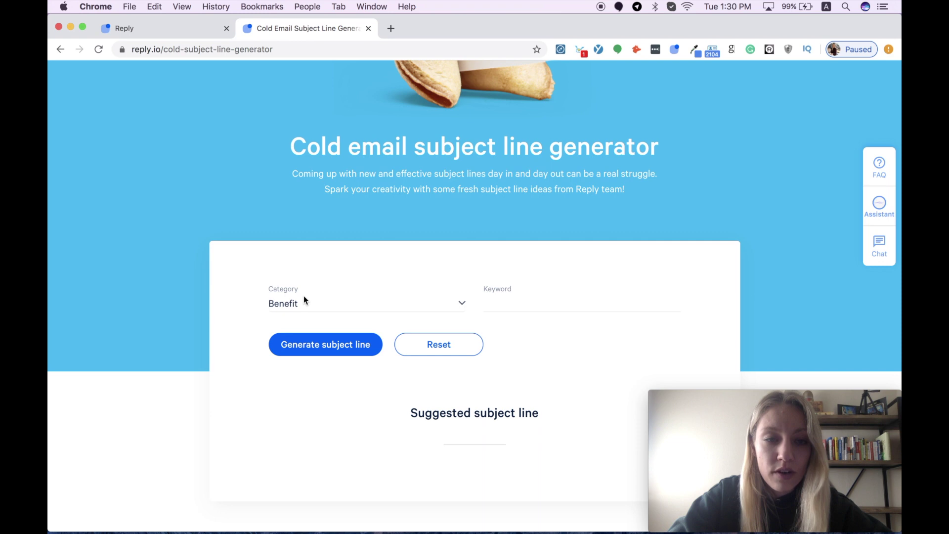
click(365, 301)
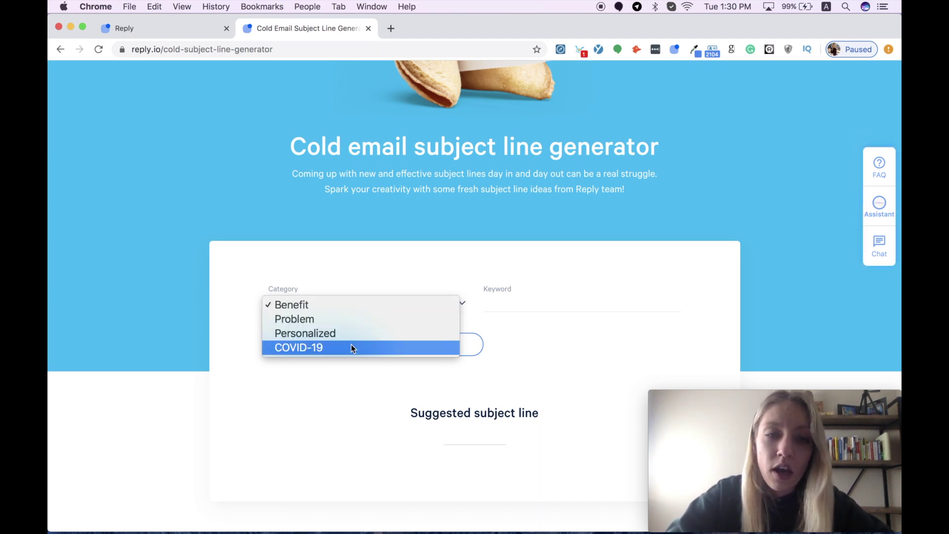
click(496, 310)
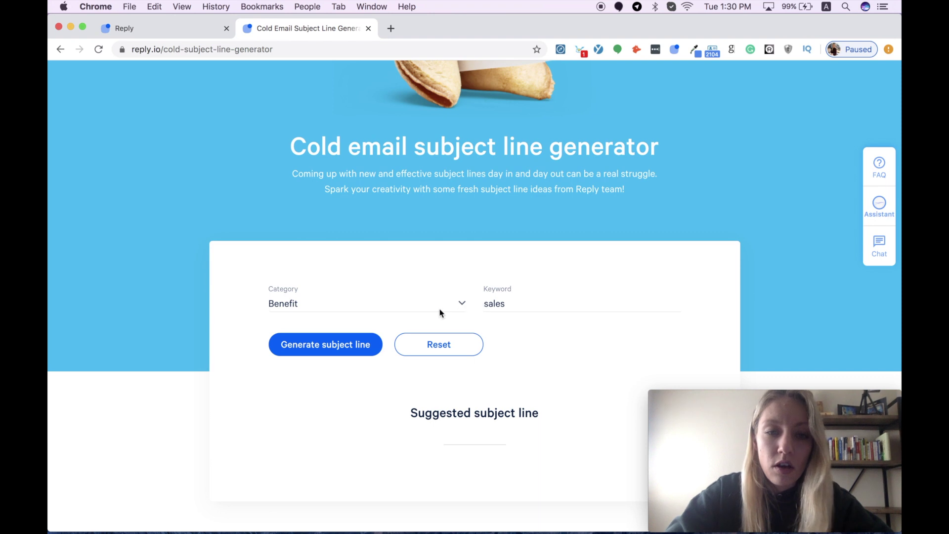
Step: Generate Benefit subject lines for the keyword 'prospecting', review them, and close the generator
double_click(494, 304)
text(prospecting)
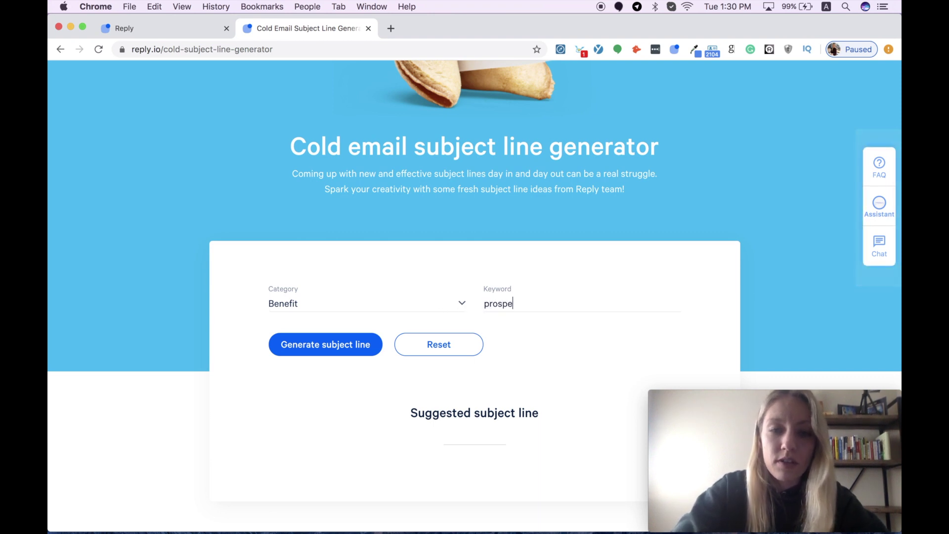
click(354, 348)
scroll(354, 350, down, 5)
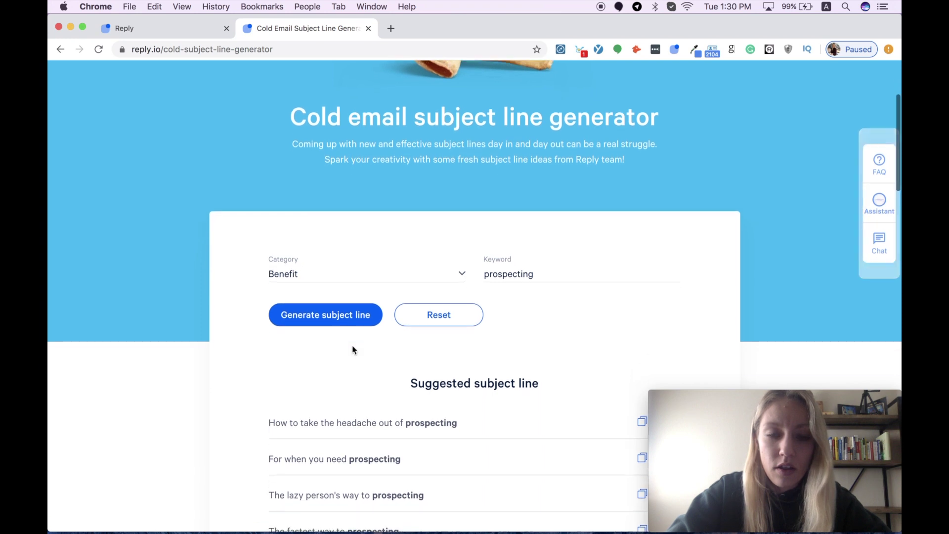
scroll(352, 349, down, 6)
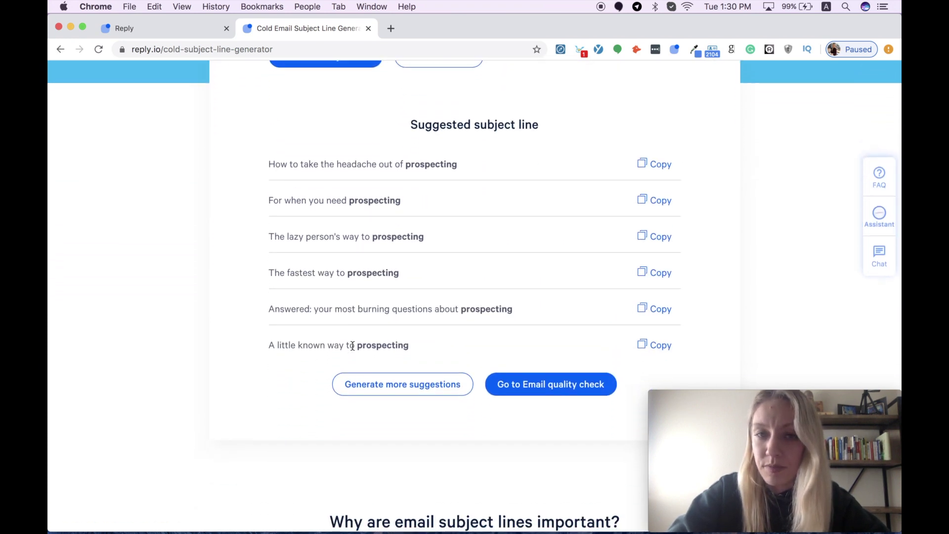
scroll(354, 308, up, 5)
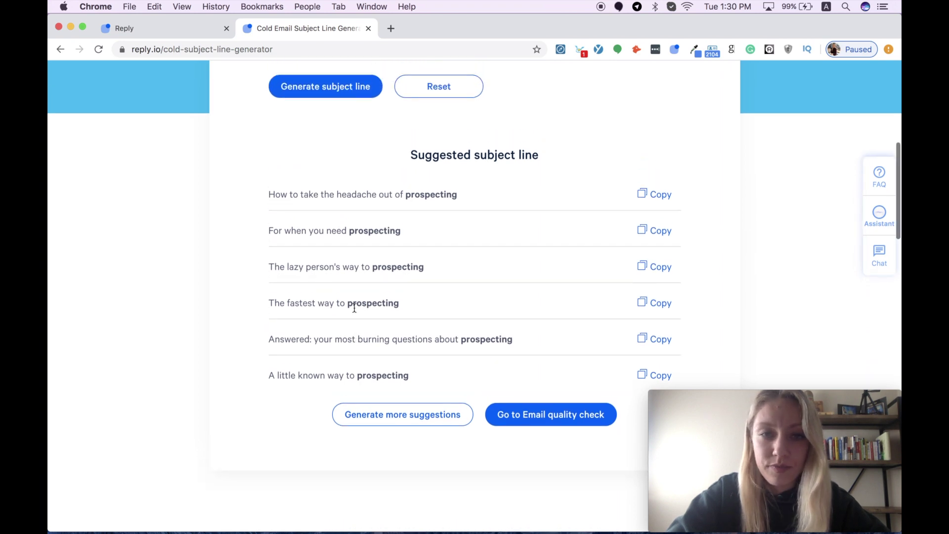
scroll(354, 307, up, 6)
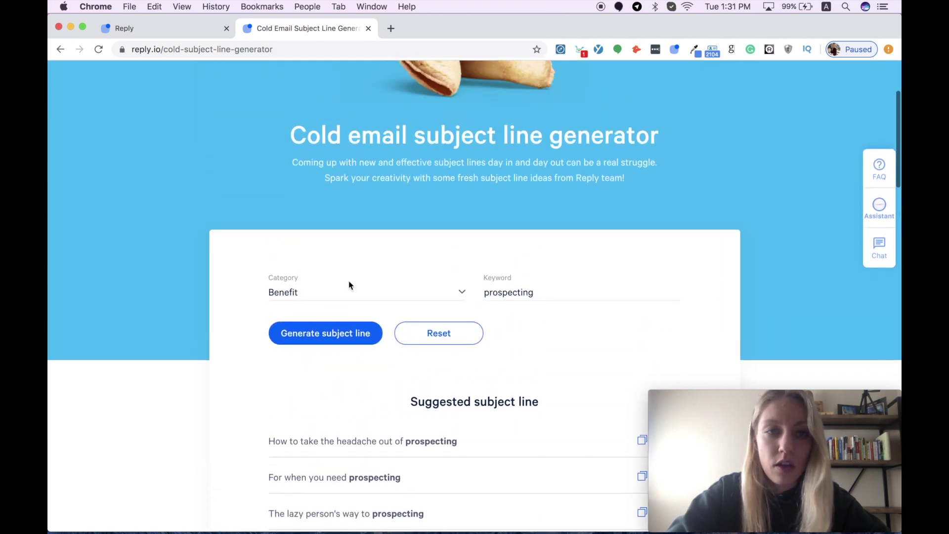
click(368, 29)
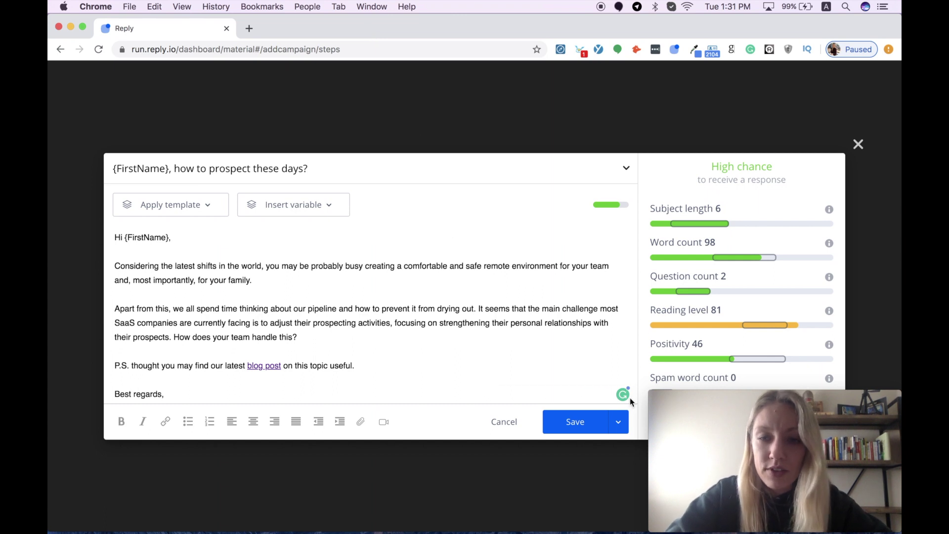
Step: Save the '{FirstName}, how to prospect these days?' email as Step 1 - Day 1
click(622, 423)
drag(696, 428, 685, 293)
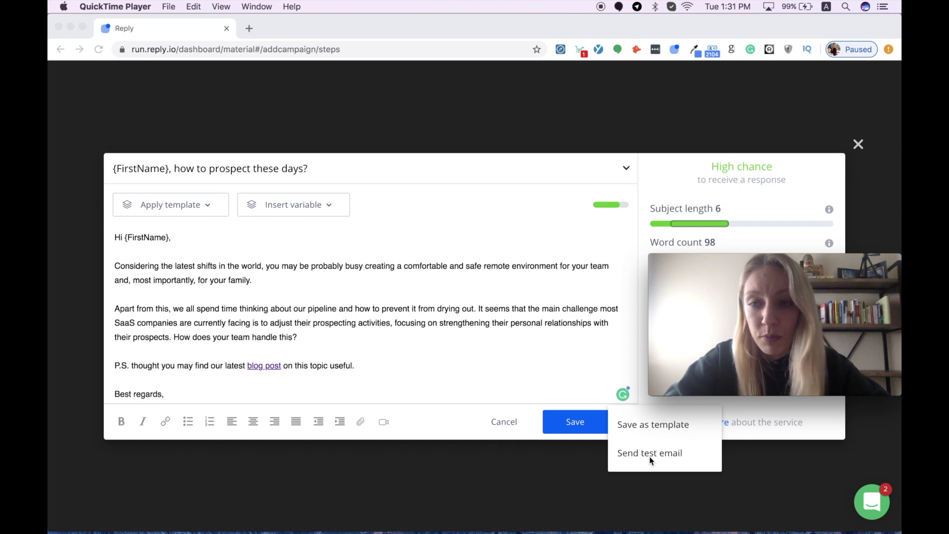
click(588, 423)
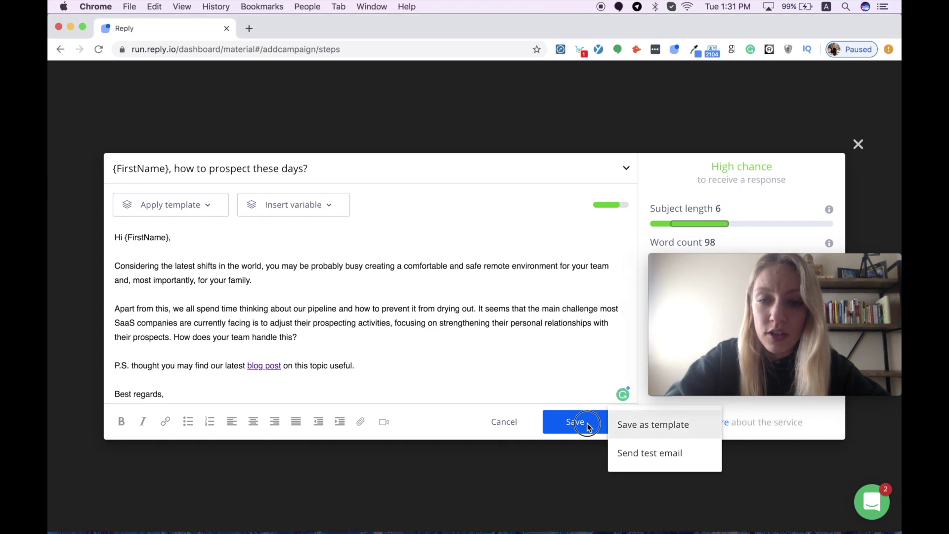
click(567, 421)
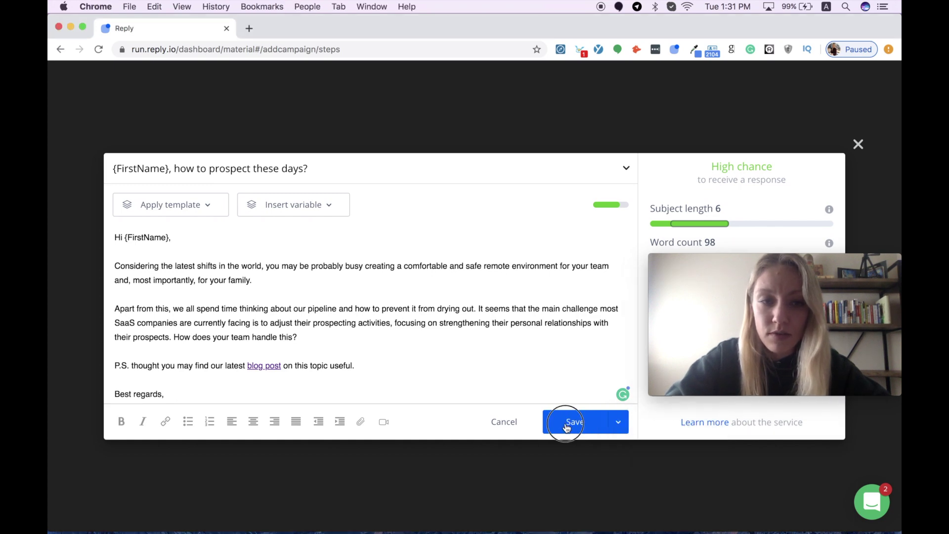
click(567, 422)
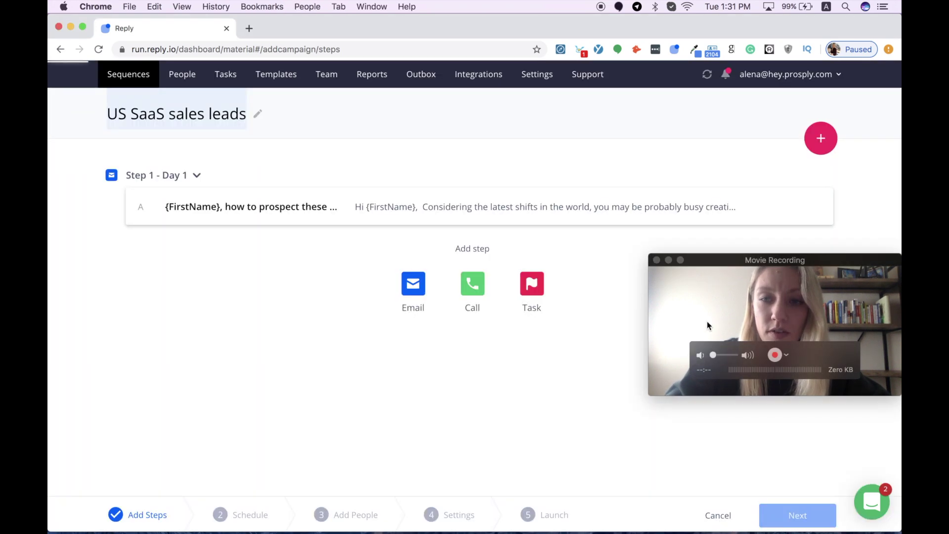
Step: Add a second email step to the sequence
drag(711, 304, 717, 394)
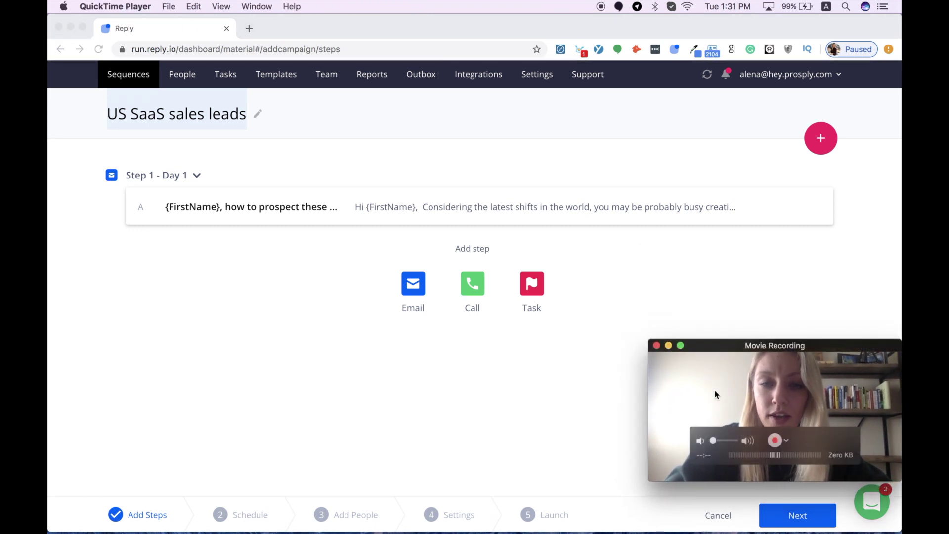
click(823, 135)
click(821, 142)
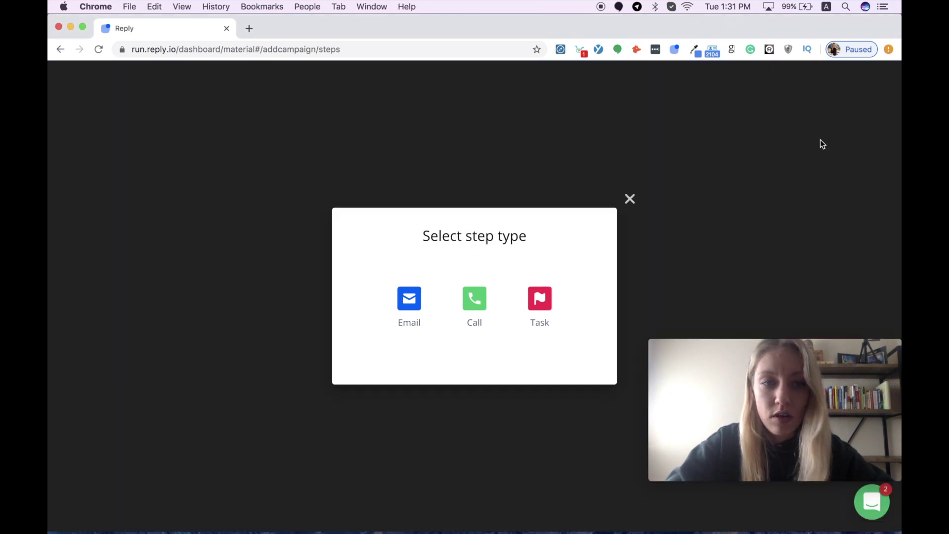
click(401, 314)
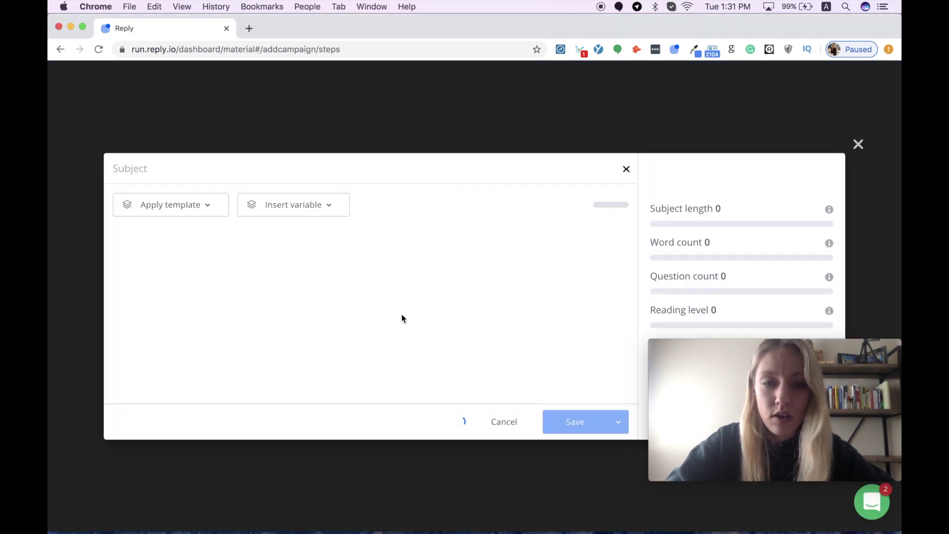
Step: Fill it with the 'SaaS (updated covid-19) - follow-up1' template, leave the subject blank, and save
click(205, 203)
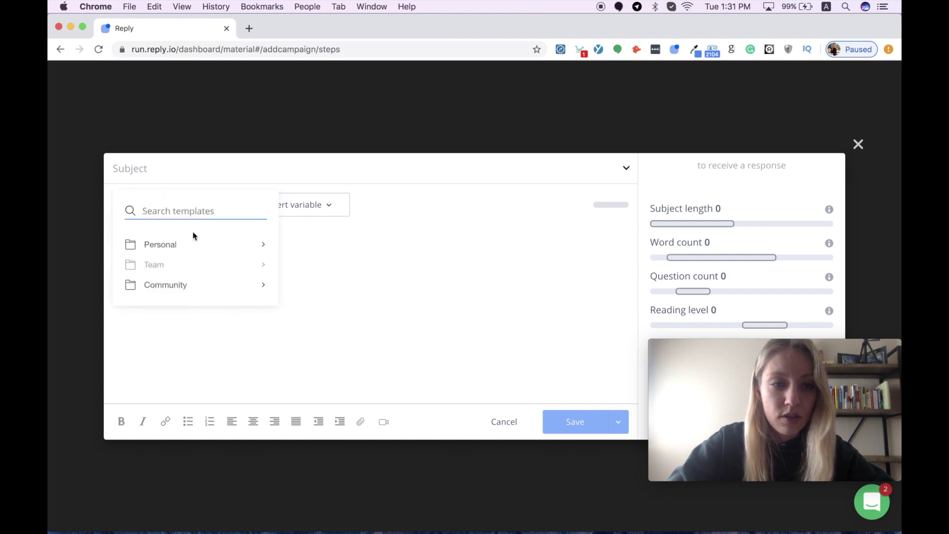
click(193, 243)
scroll(170, 307, down, 4)
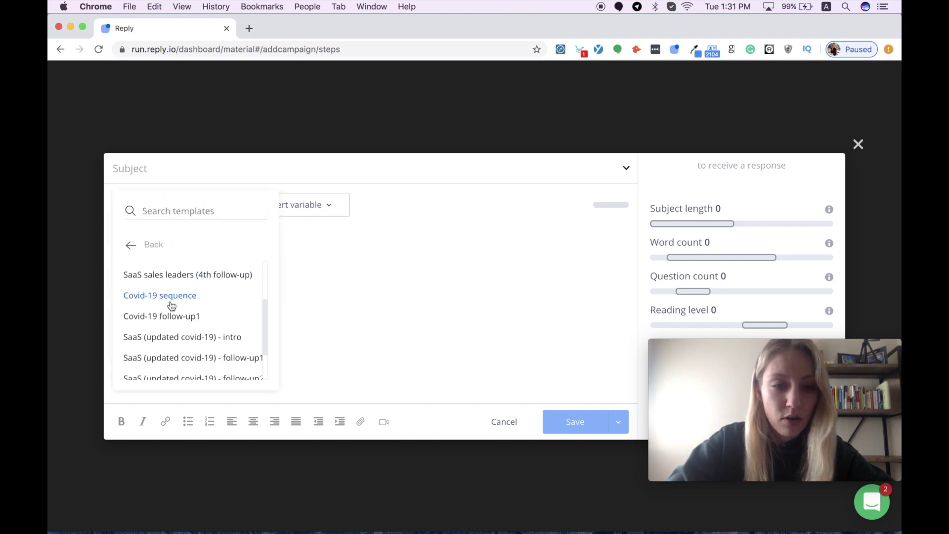
scroll(174, 324, down, 2)
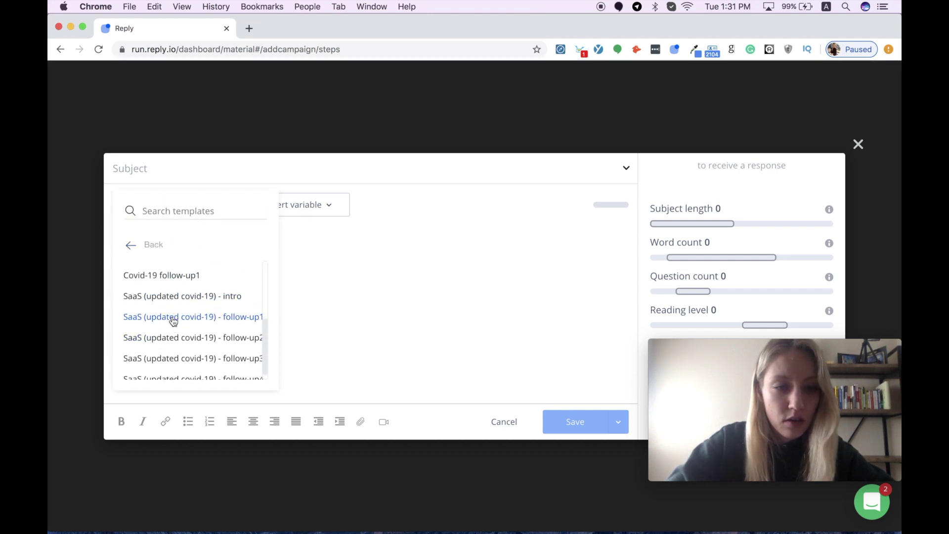
click(172, 317)
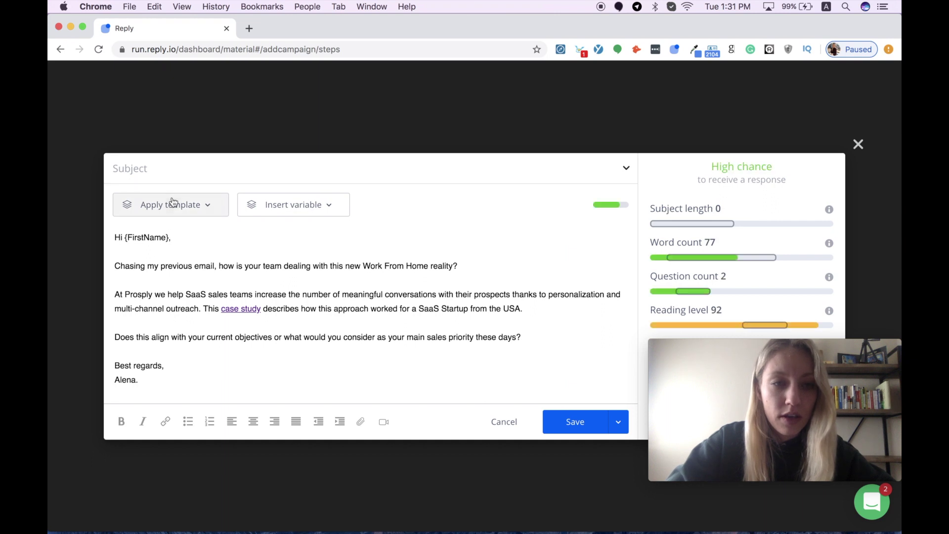
click(165, 171)
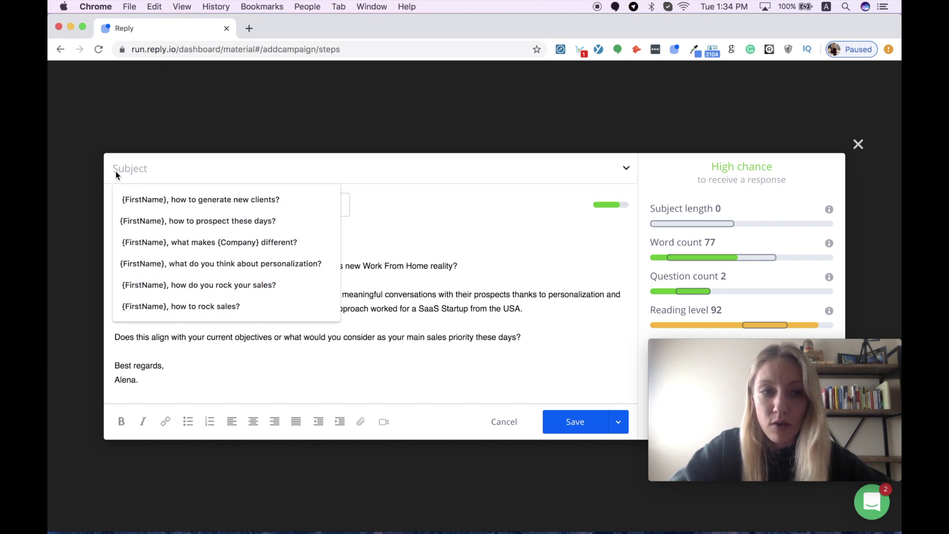
click(566, 350)
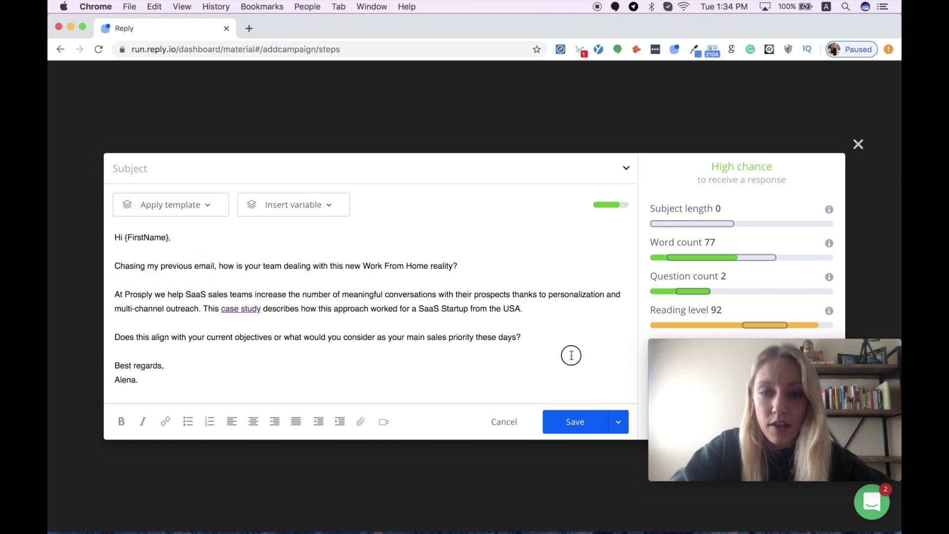
click(583, 418)
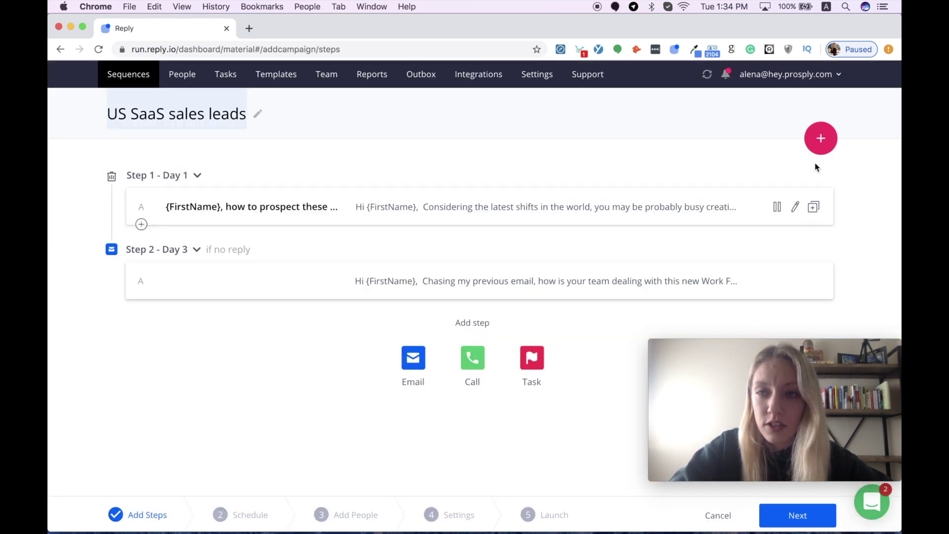
click(821, 151)
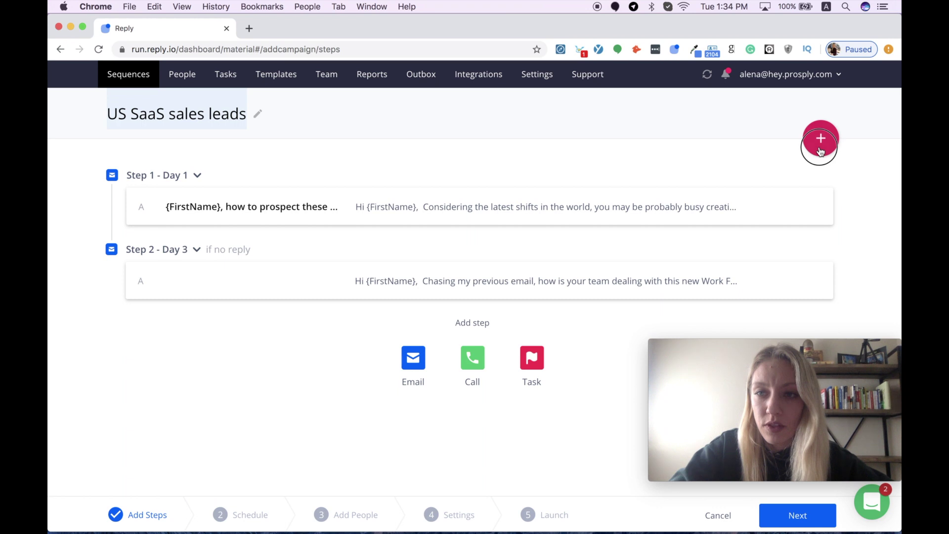
click(408, 301)
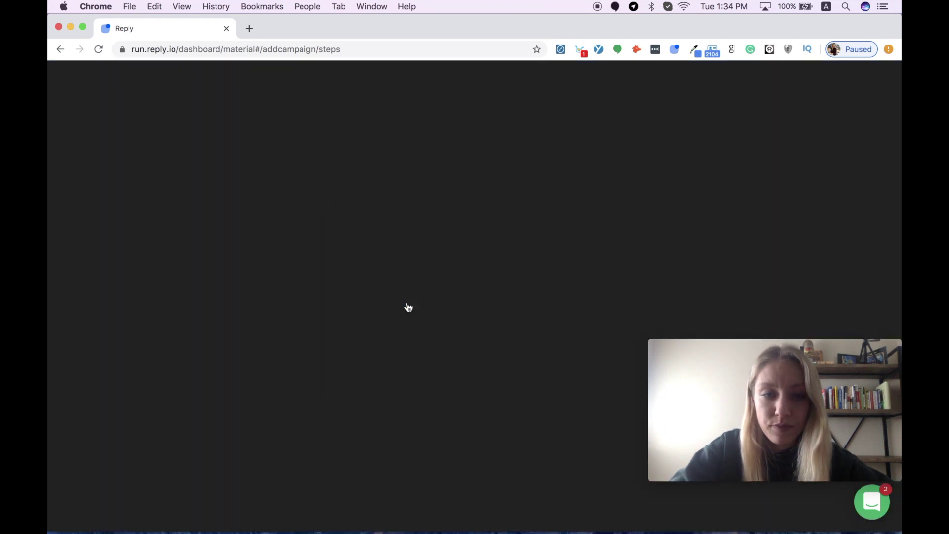
click(210, 204)
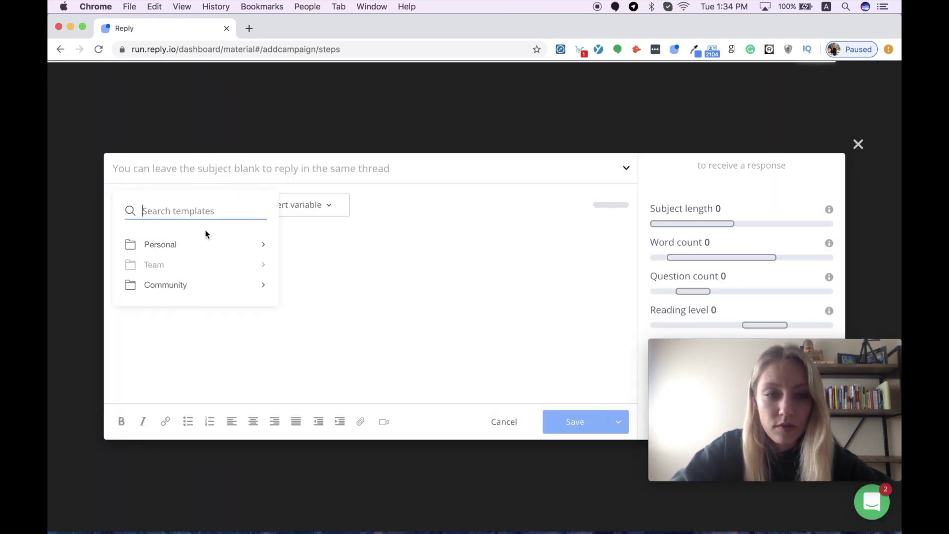
click(201, 245)
scroll(199, 303, down, 3)
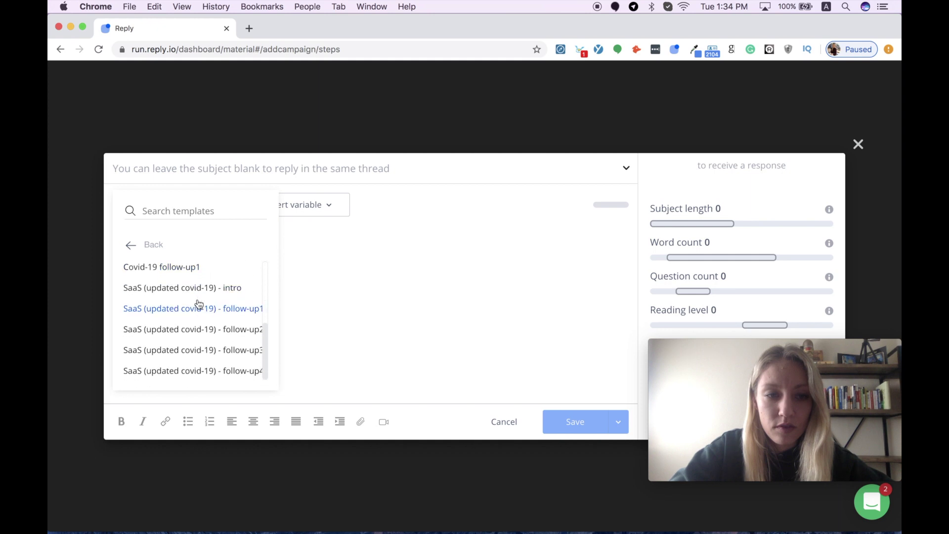
click(206, 328)
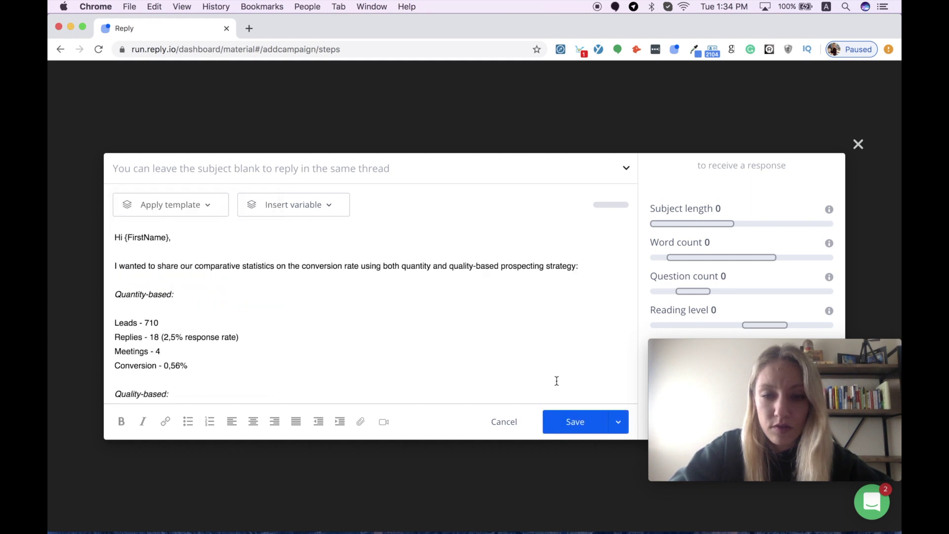
click(577, 429)
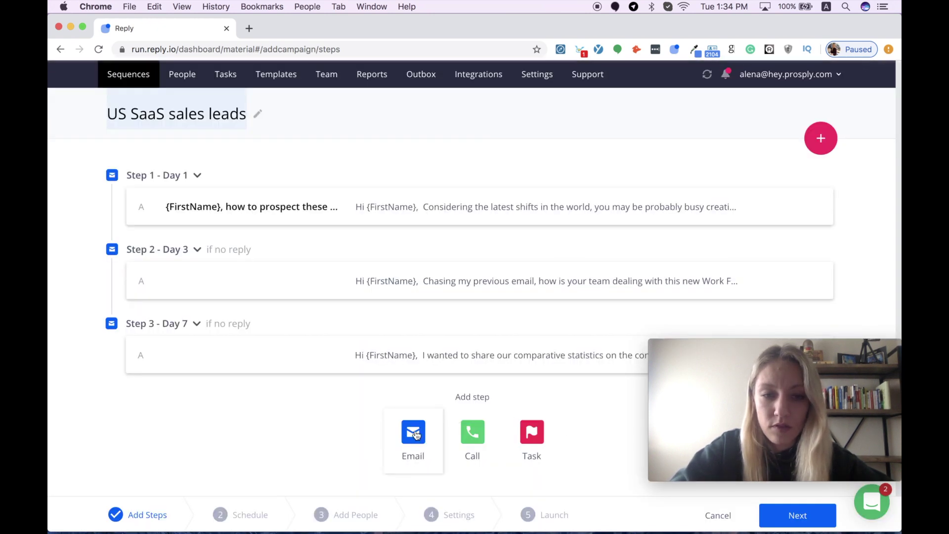
click(414, 432)
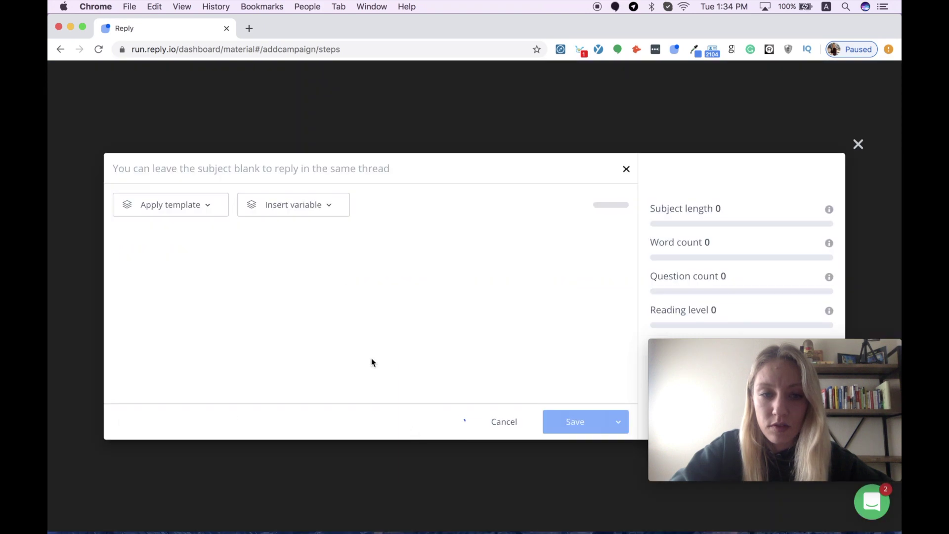
click(189, 205)
click(174, 250)
scroll(210, 368, down, 5)
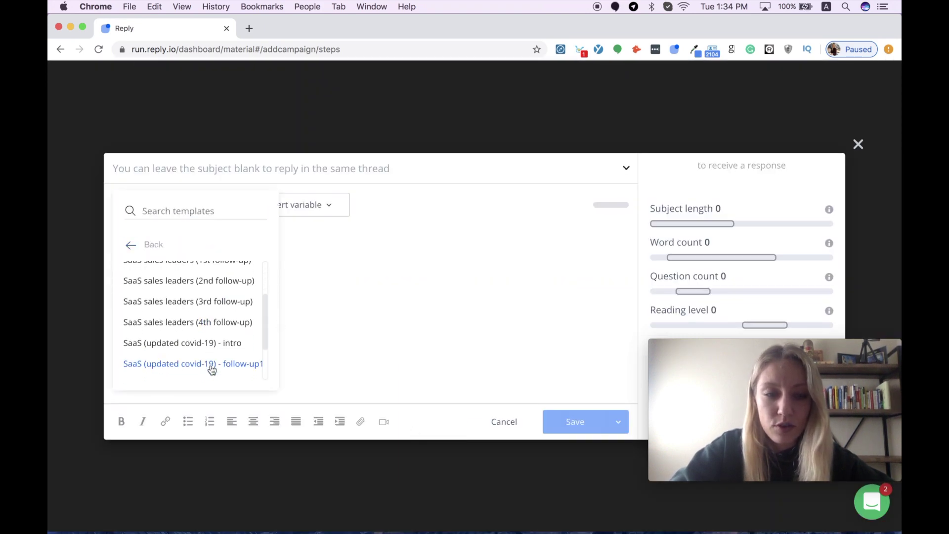
click(208, 350)
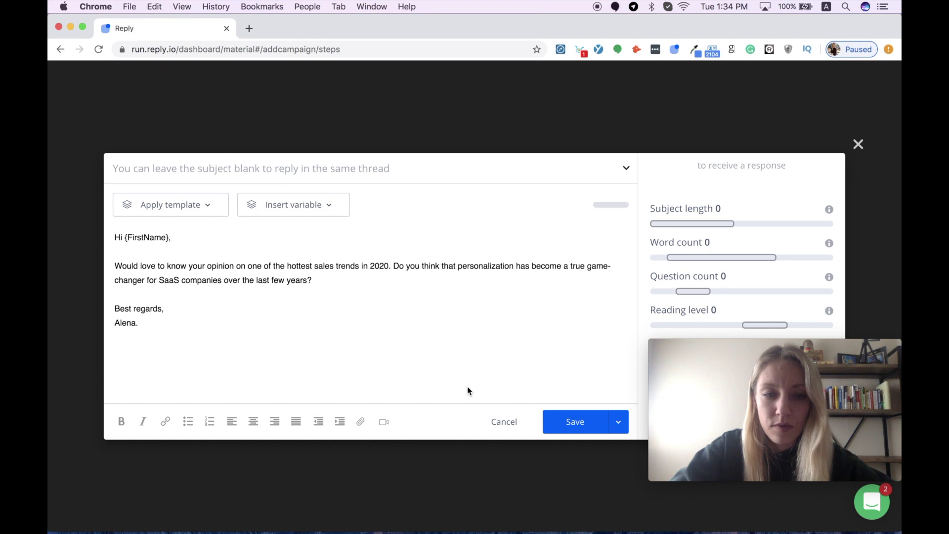
click(589, 421)
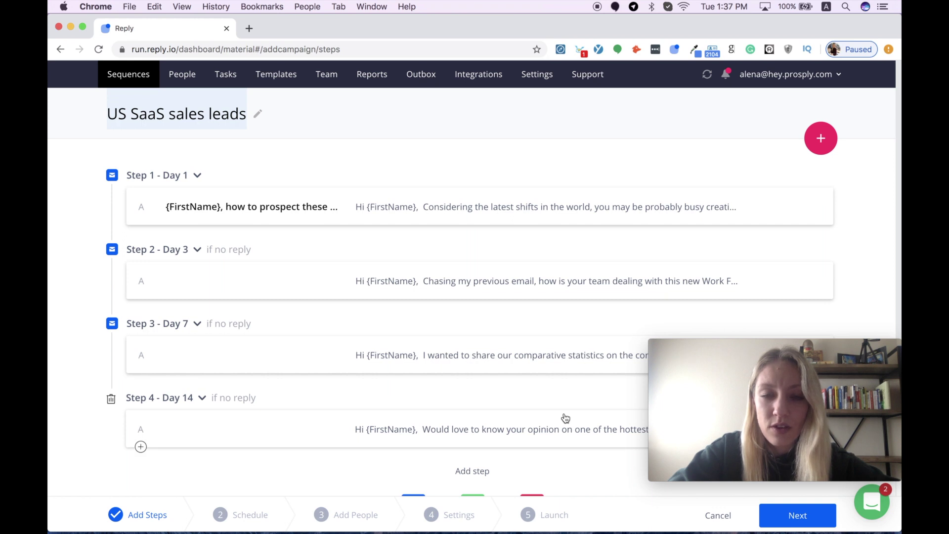
click(198, 250)
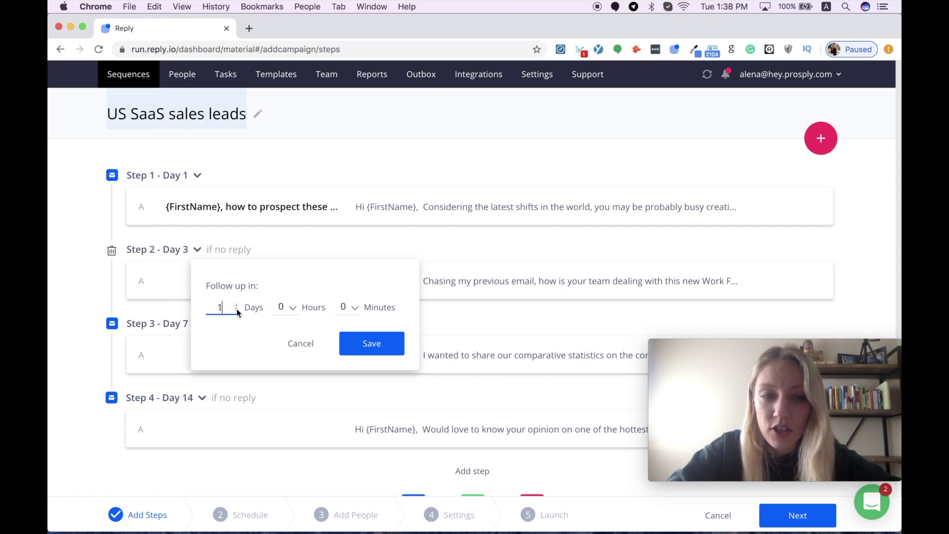
click(236, 310)
click(236, 304)
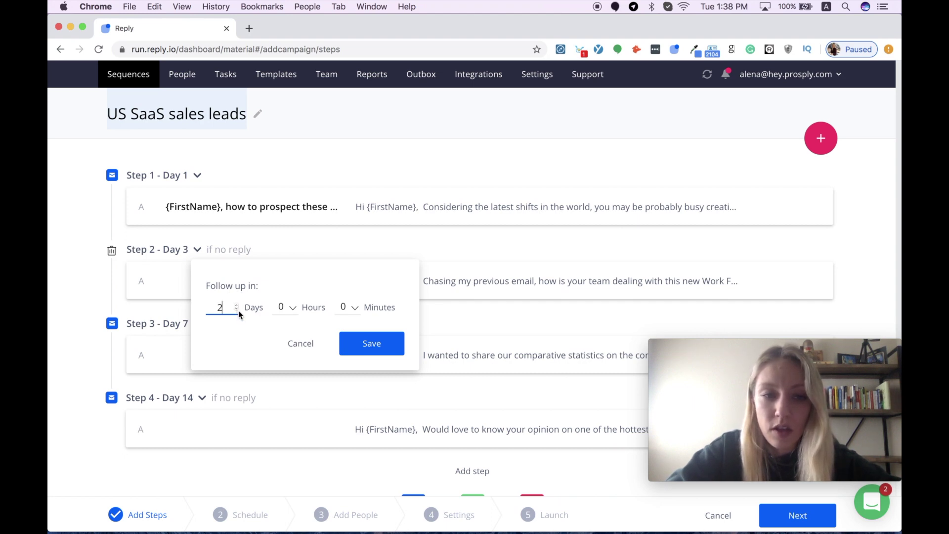
click(378, 351)
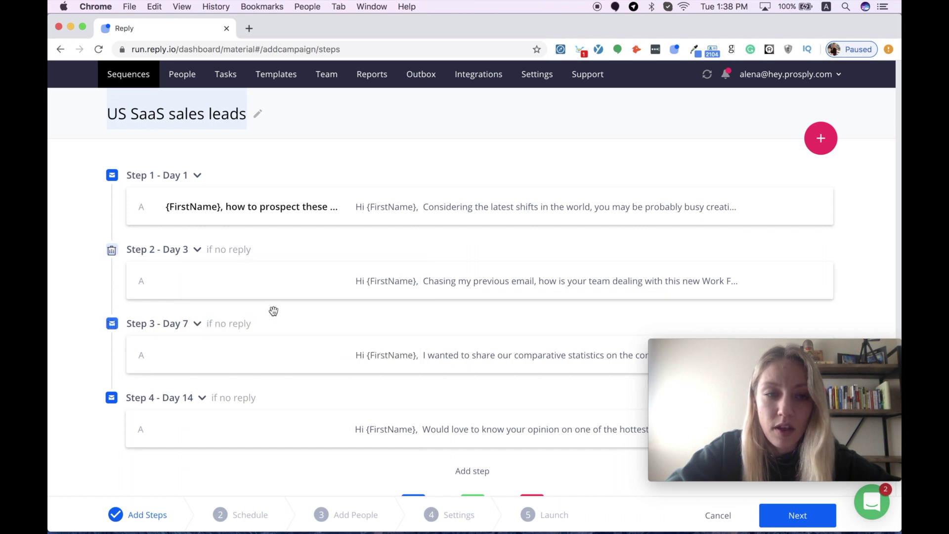
scroll(274, 308, down, 5)
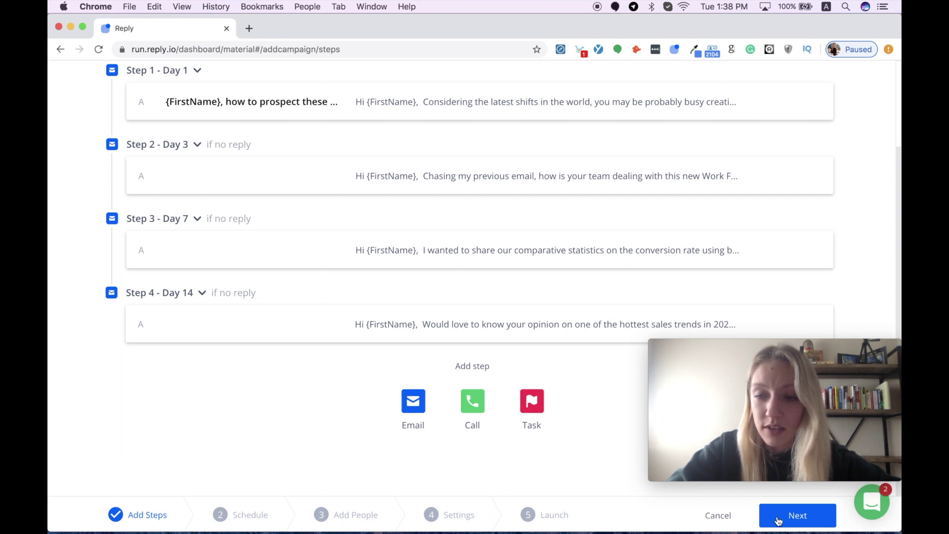
Step: Move to the Schedule stage and select the USA (Tue–Fri) sending schedule
click(797, 520)
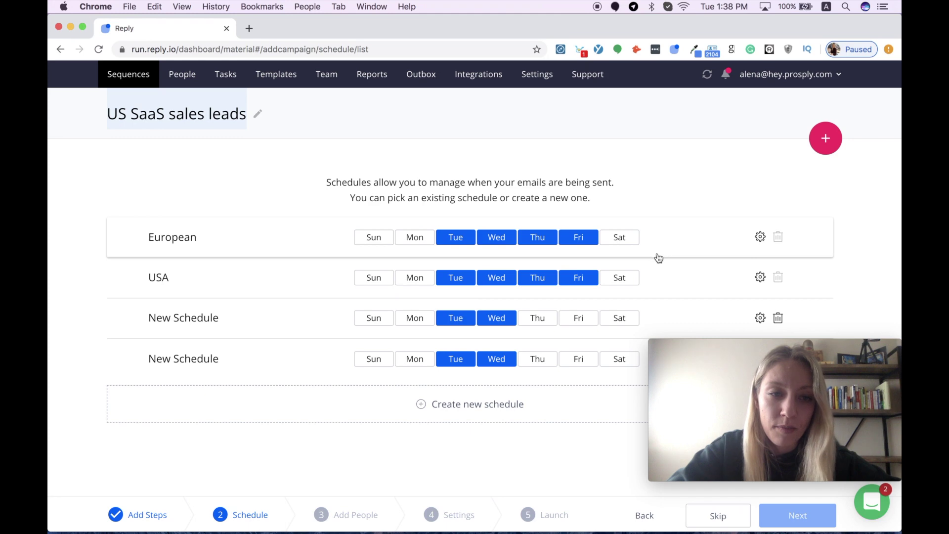
click(296, 274)
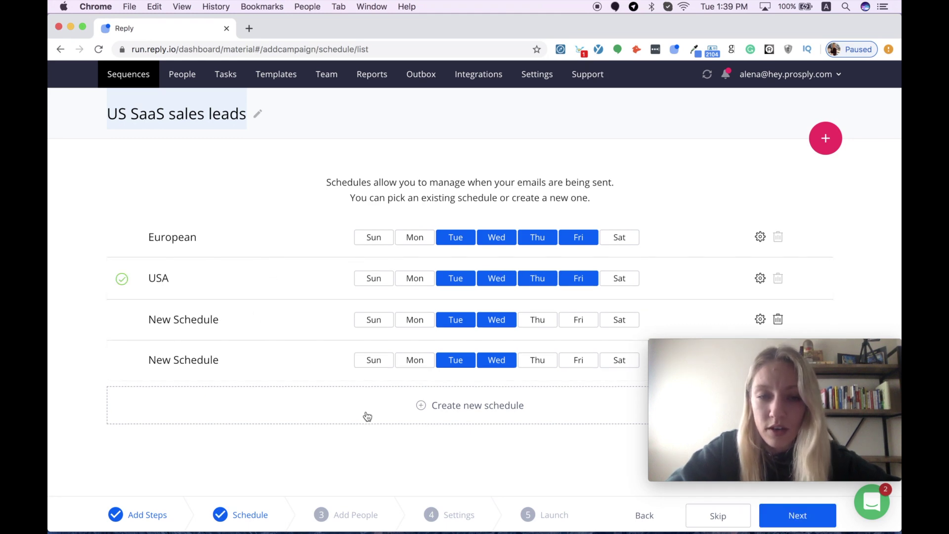
Step: Start a new sending schedule with a Tuesday window from 9:00 AM to 11:00 AM
click(388, 421)
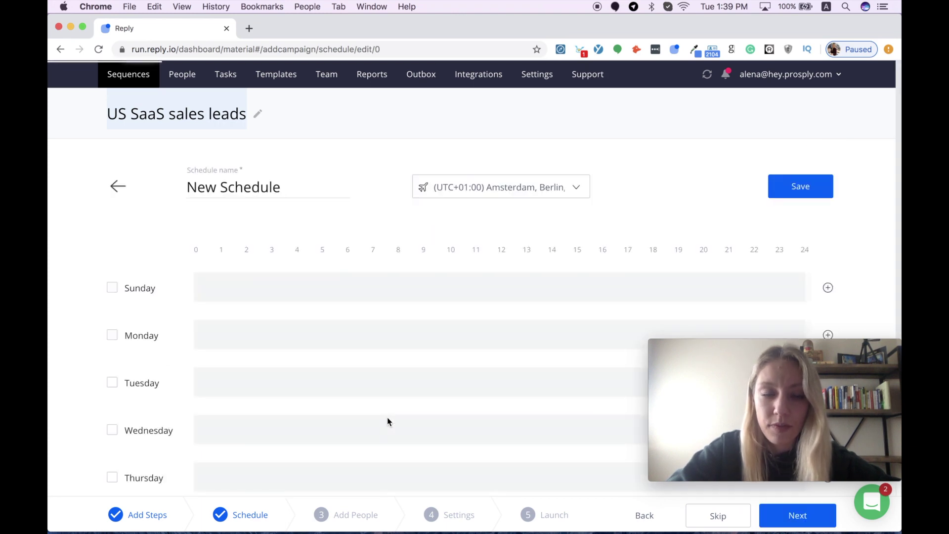
scroll(387, 418, down, 4)
scroll(388, 421, down, 1)
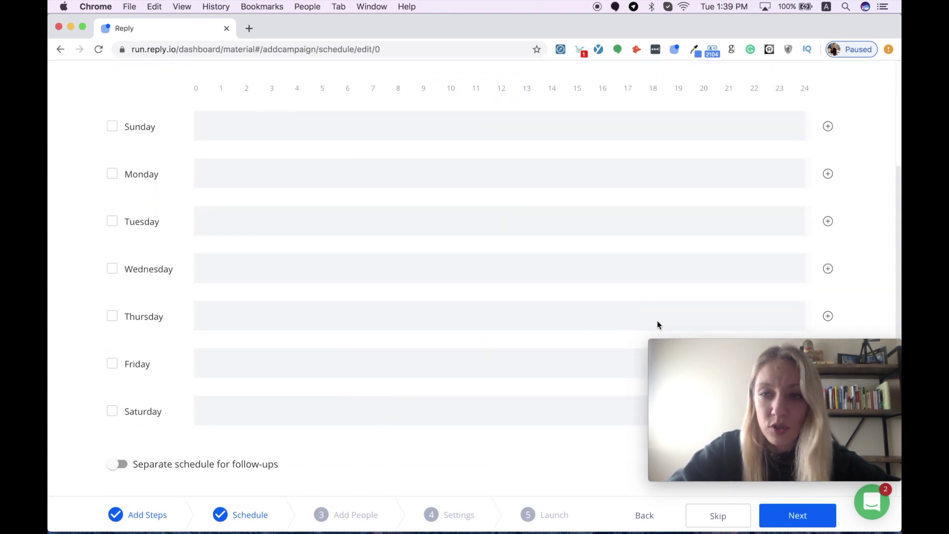
click(828, 221)
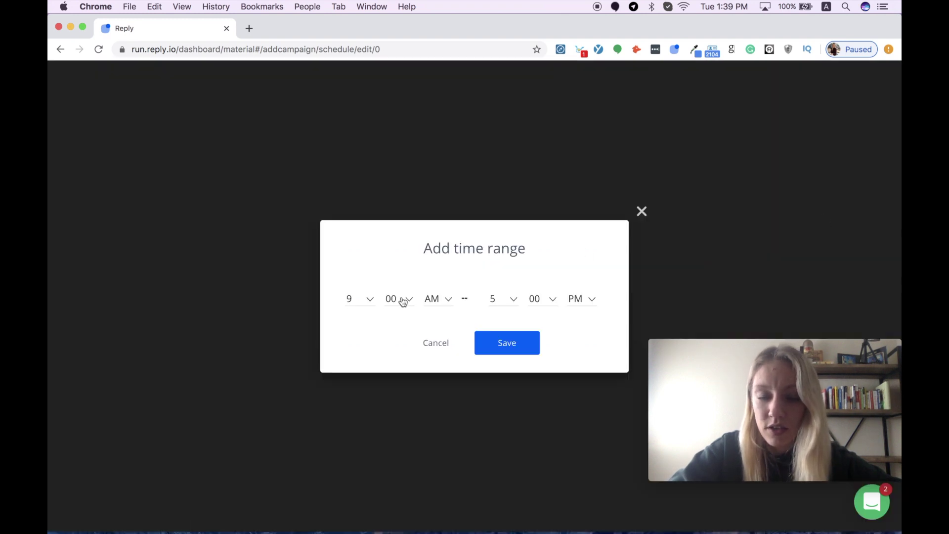
click(499, 300)
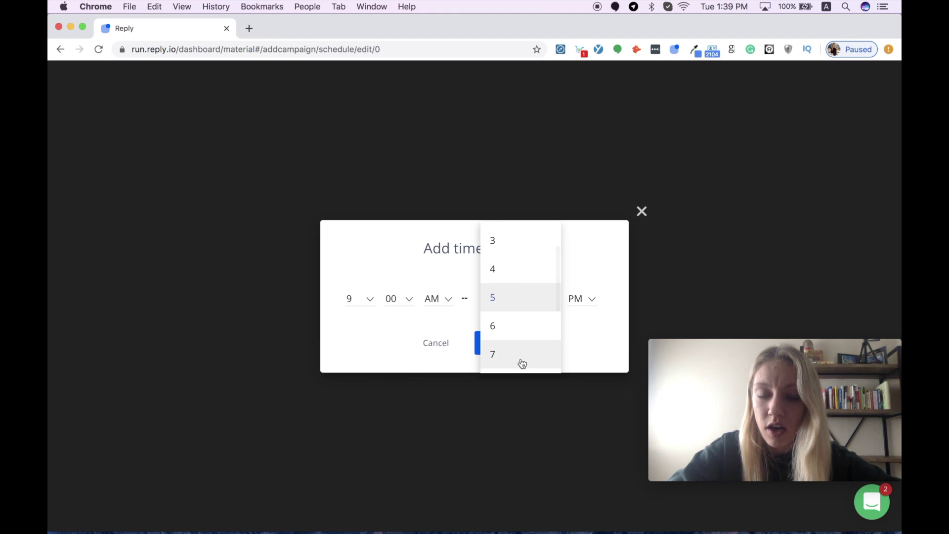
scroll(514, 329, down, 3)
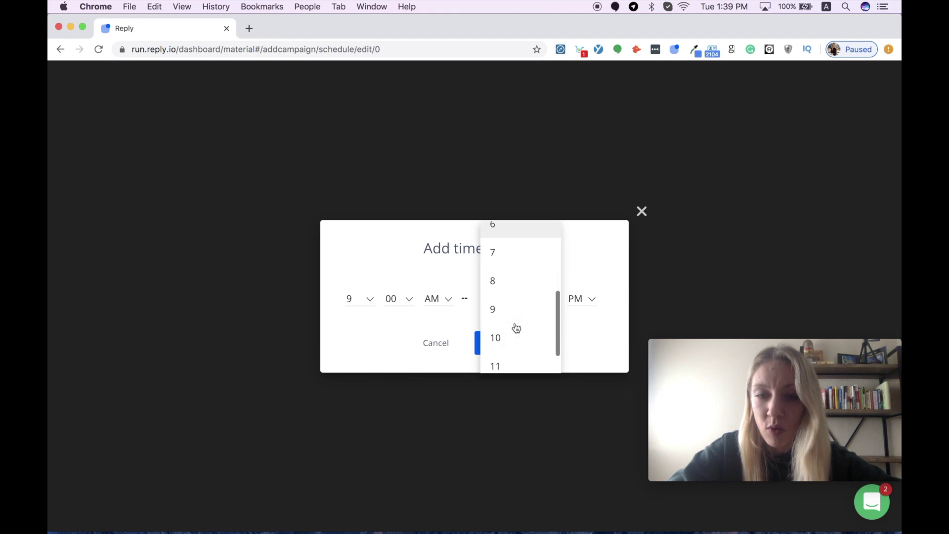
click(511, 364)
click(583, 299)
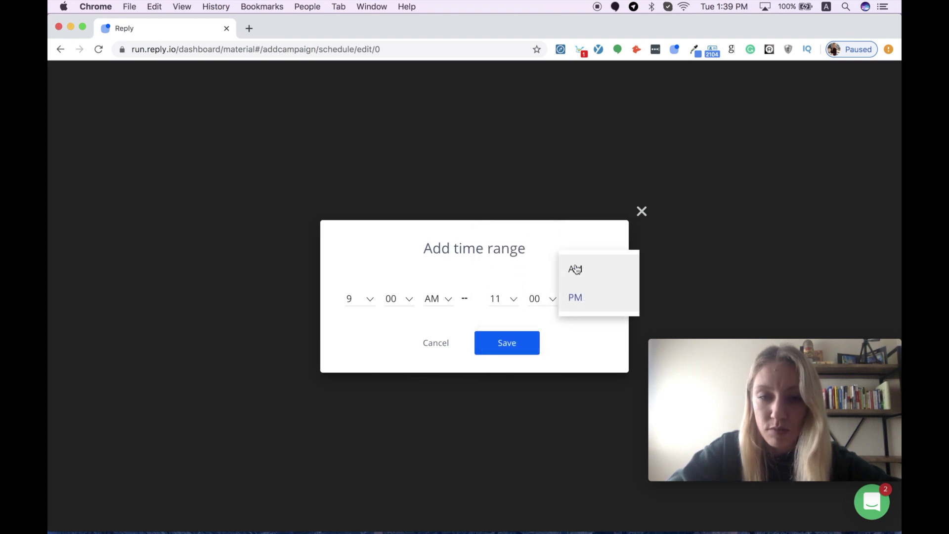
click(576, 269)
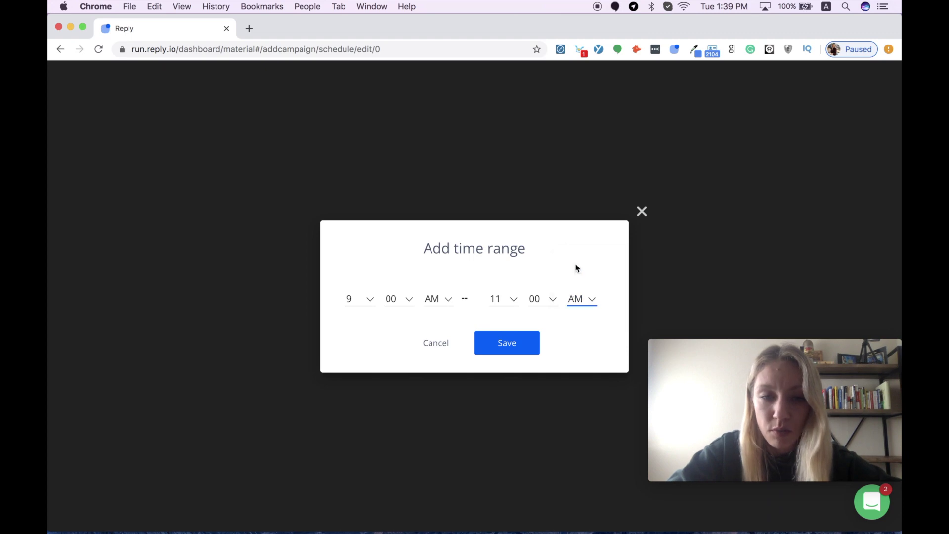
click(508, 346)
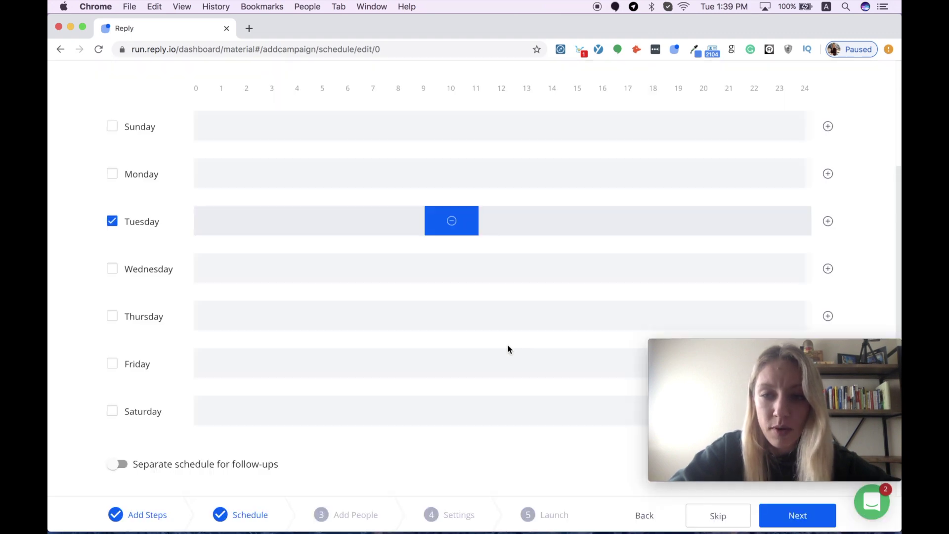
Step: Add a Wednesday sending window from 10 to 12
click(828, 271)
click(372, 299)
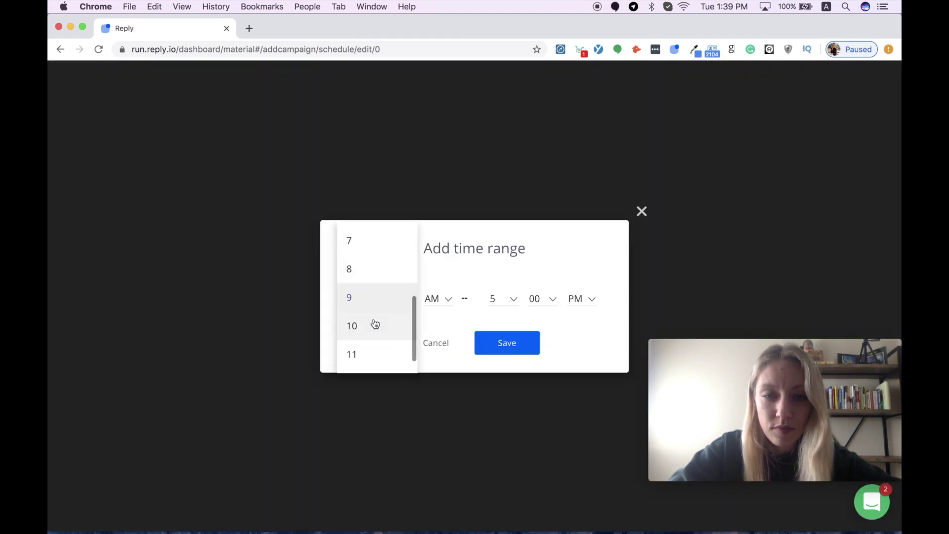
scroll(374, 324, down, 1)
click(371, 311)
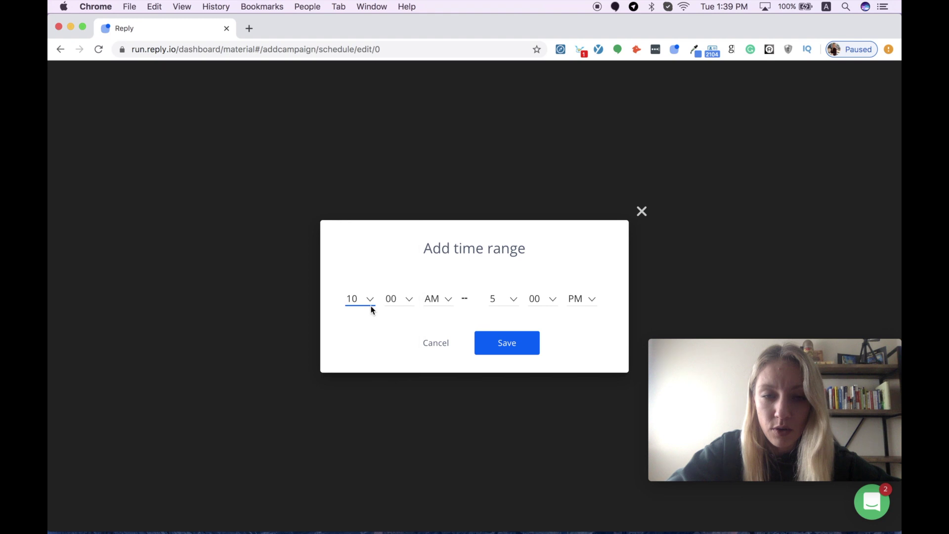
click(505, 301)
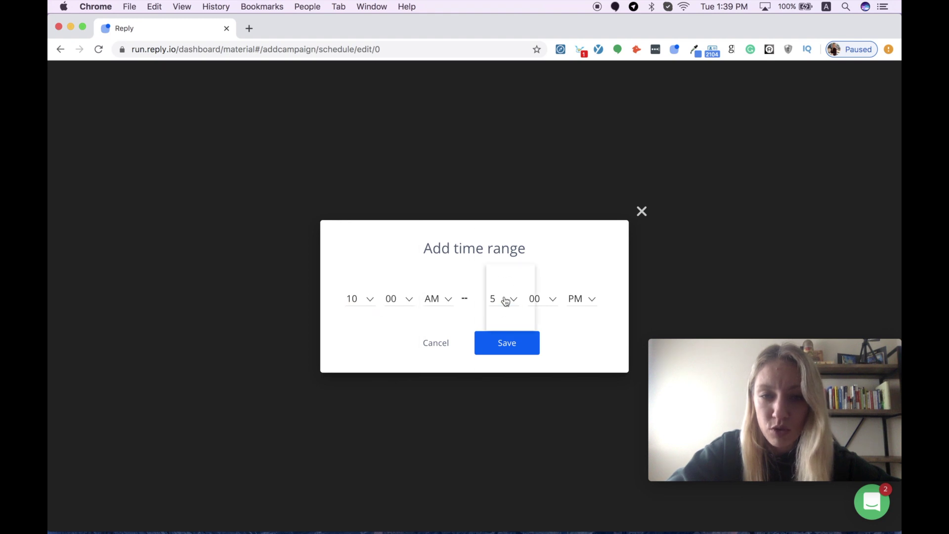
scroll(507, 324, down, 3)
scroll(506, 329, down, 1)
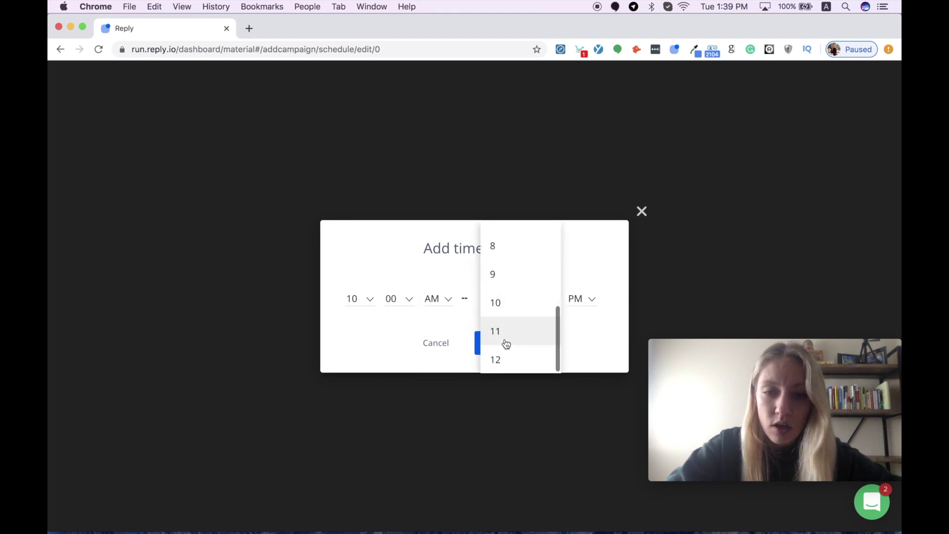
click(505, 358)
click(491, 346)
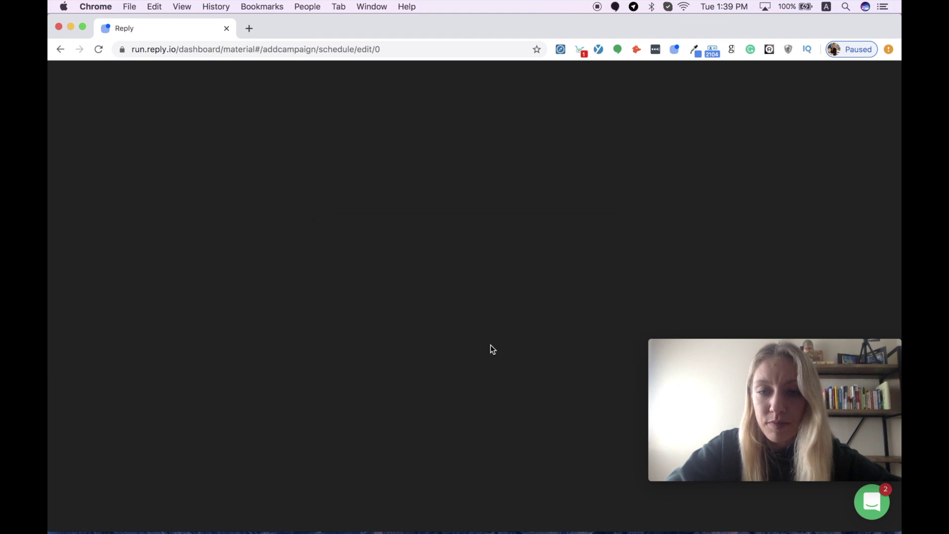
Step: Save the new schedule and continue to the Add People stage
scroll(467, 394, up, 5)
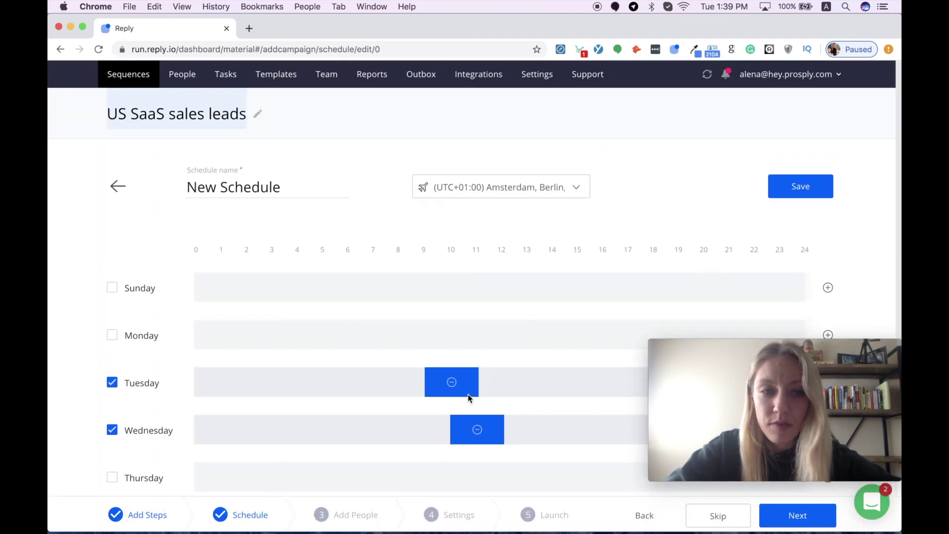
click(291, 183)
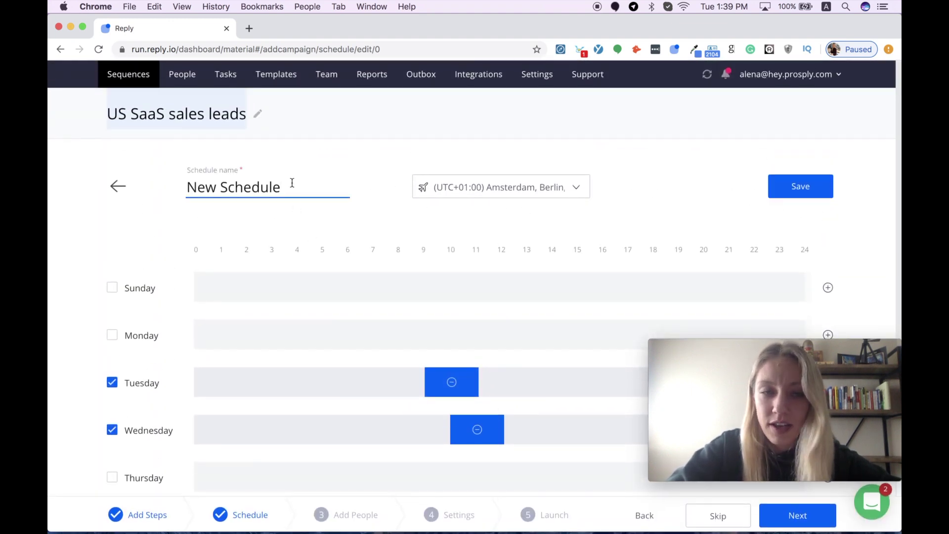
click(797, 186)
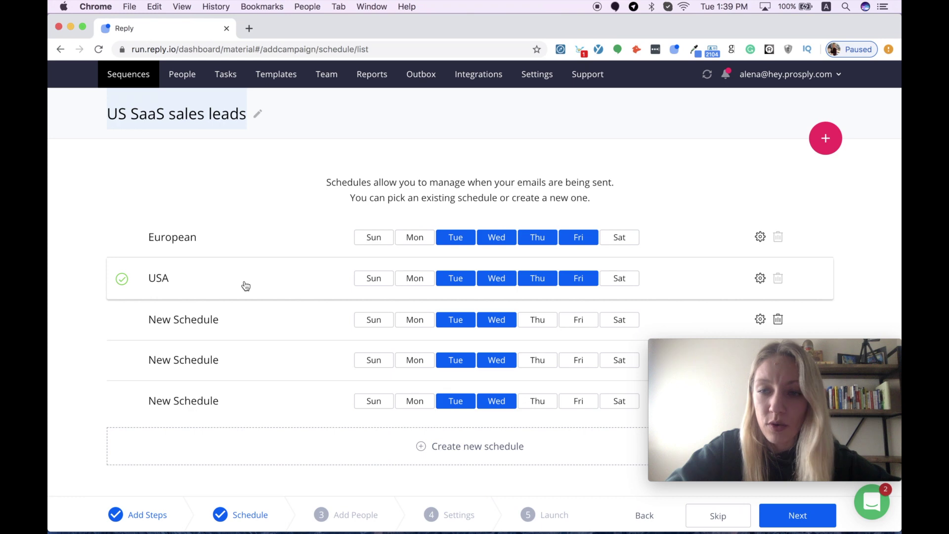
click(804, 521)
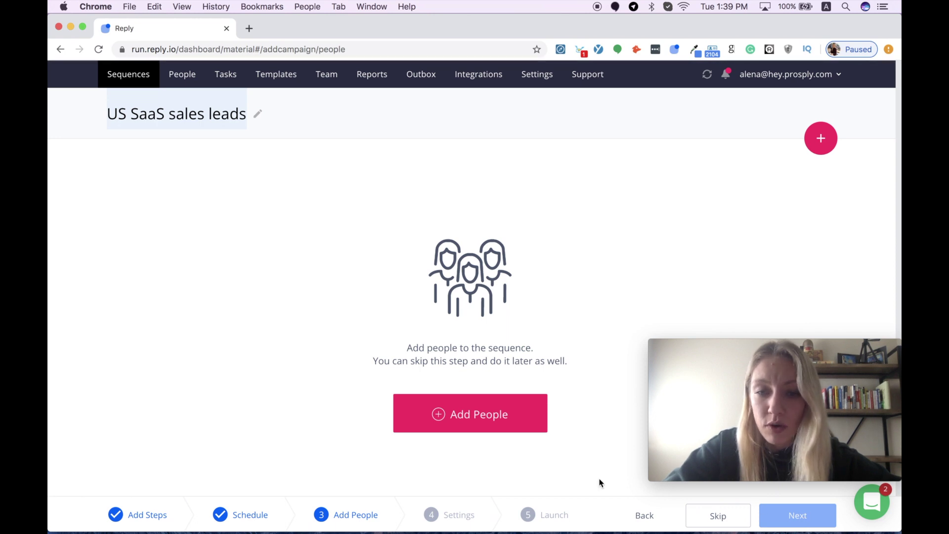
Step: Show the Add people options: Import from CSV, Add from existing and Create manually
click(509, 428)
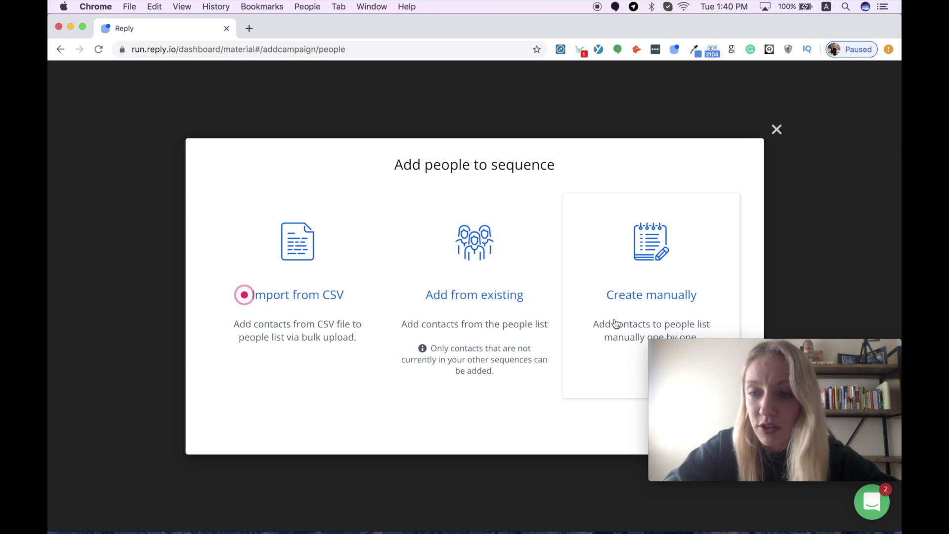
Step: Upload the SaaS companies CSV file from the Email Campaign folder
click(326, 247)
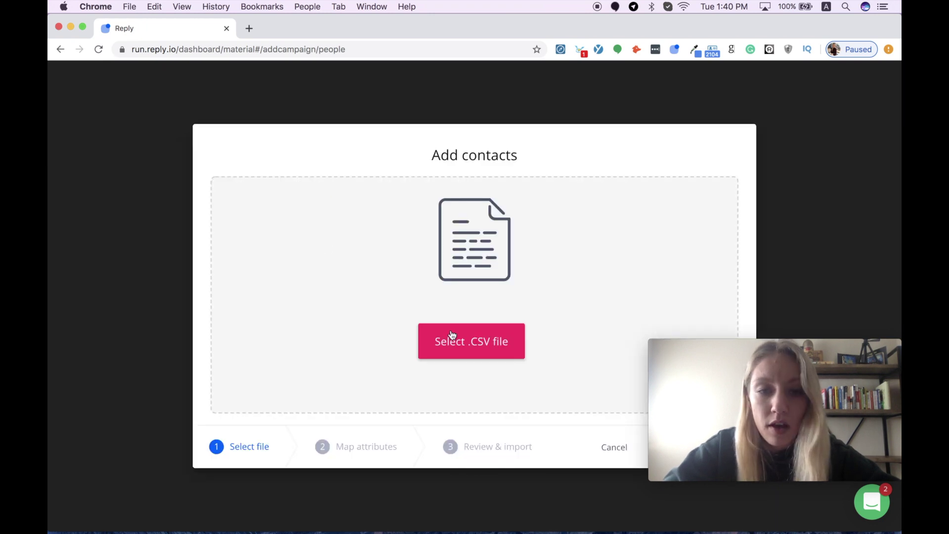
click(455, 341)
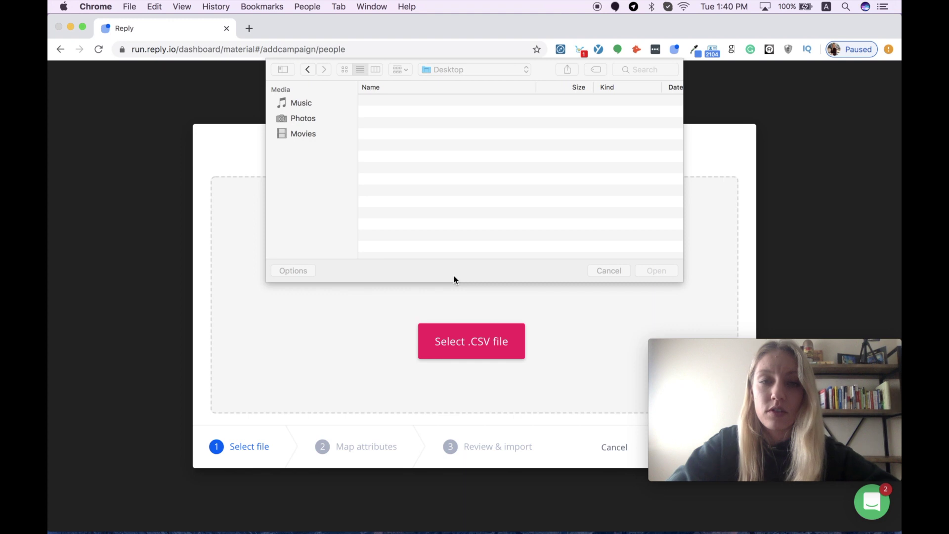
double_click(399, 113)
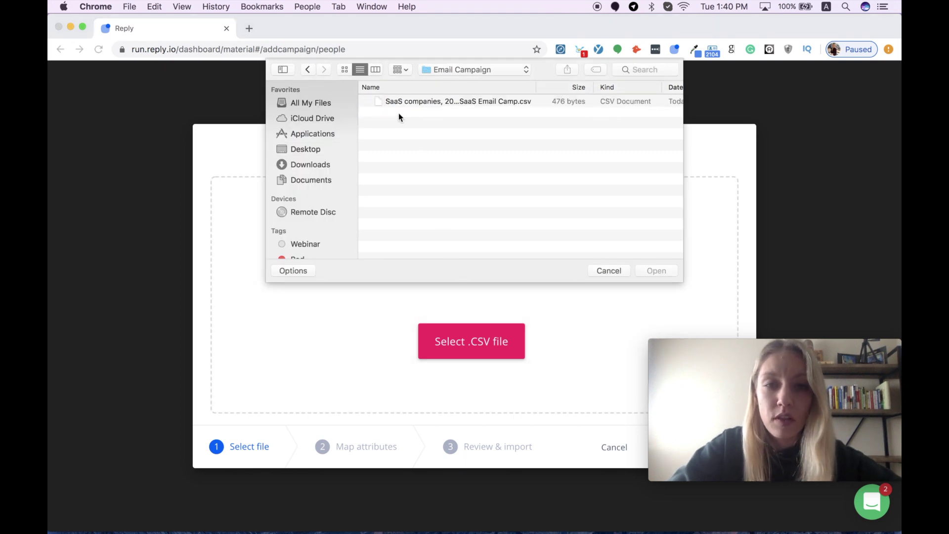
click(398, 100)
click(657, 270)
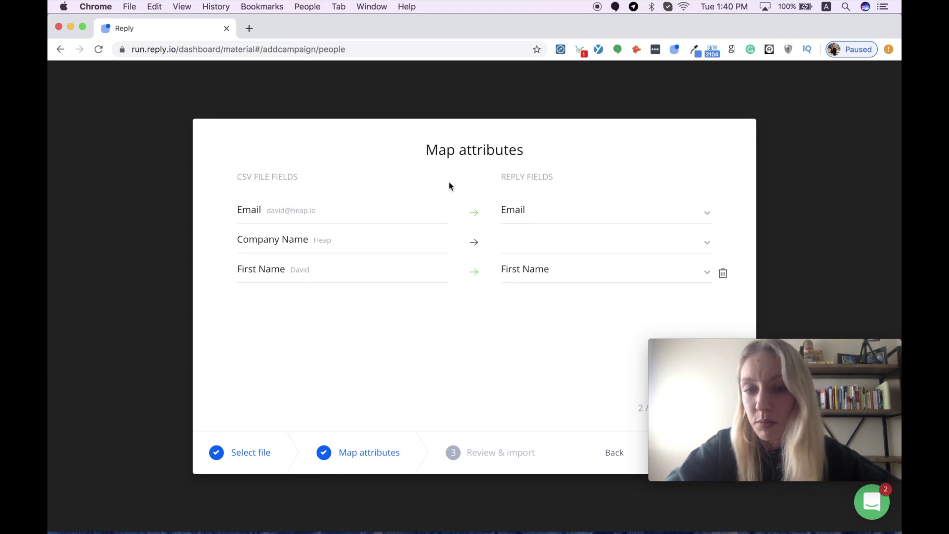
Step: Map Company Name to the Company field and import the 10 reviewed contacts
click(708, 246)
scroll(576, 307, down, 2)
click(577, 297)
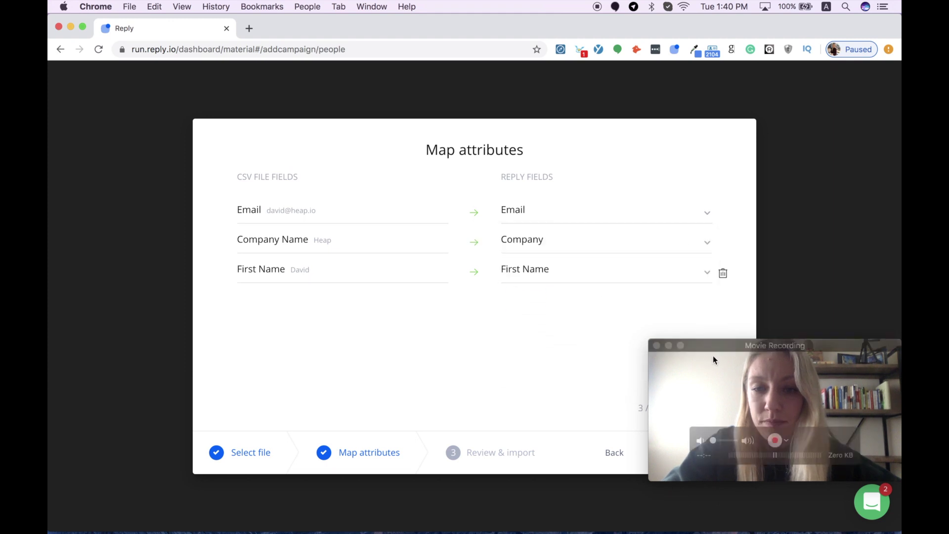
drag(717, 378, 713, 333)
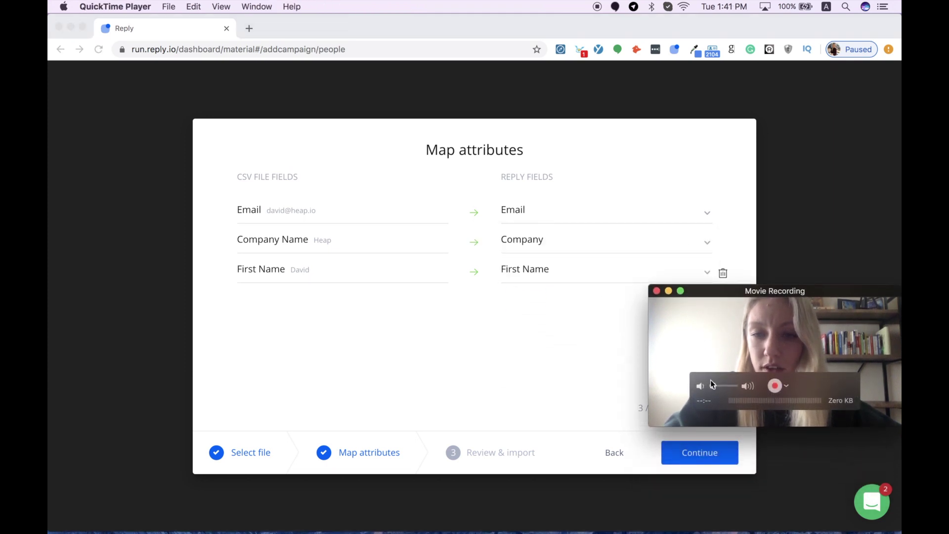
click(686, 453)
click(686, 457)
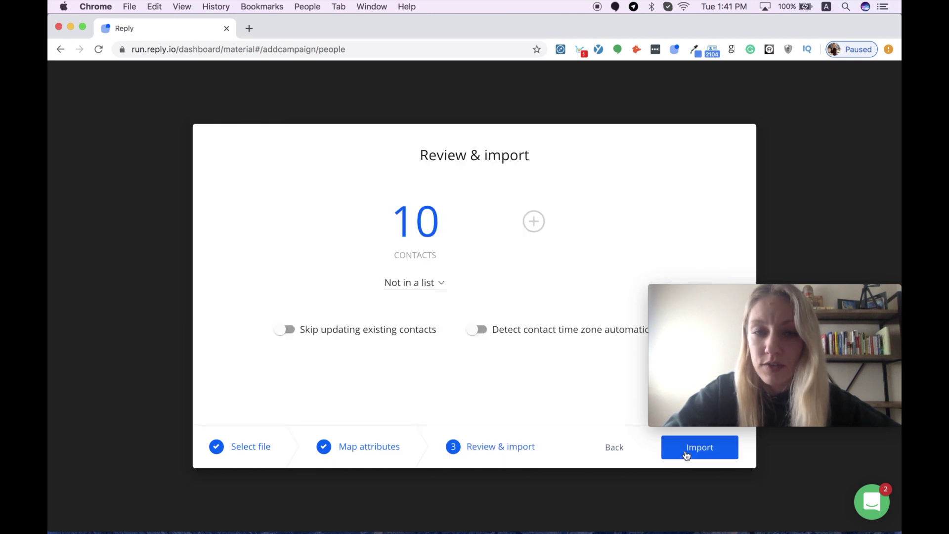
click(687, 454)
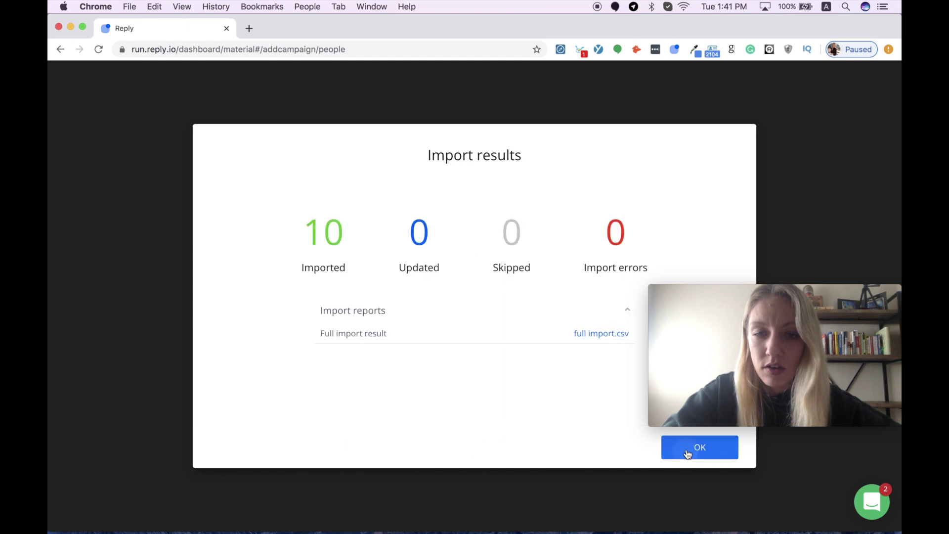
click(687, 454)
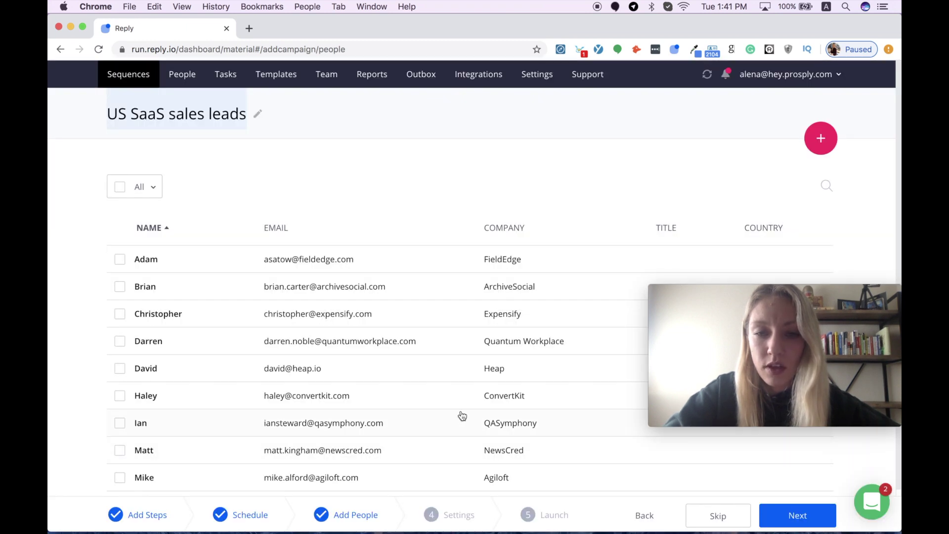
Step: Look over the imported people list and continue to the Settings stage
scroll(463, 415, down, 3)
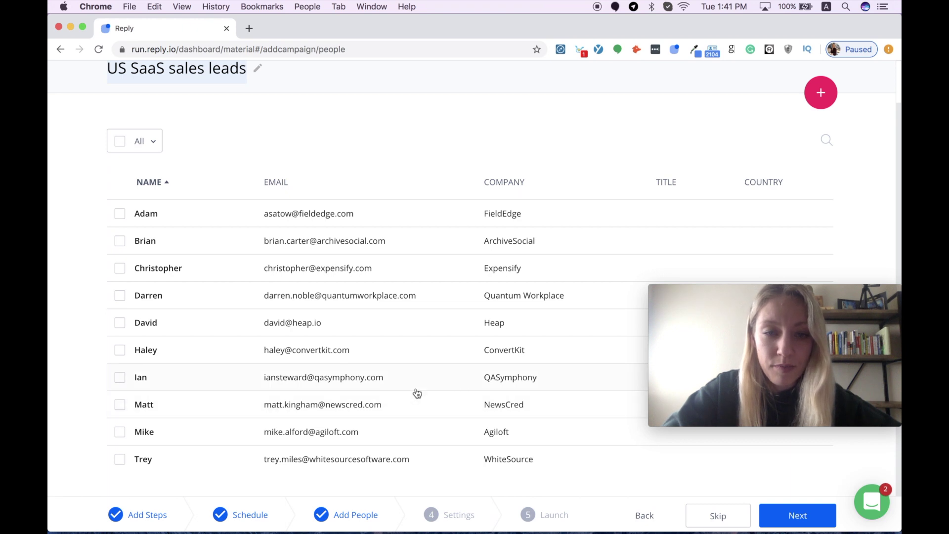
scroll(417, 393, down, 1)
scroll(417, 393, up, 1)
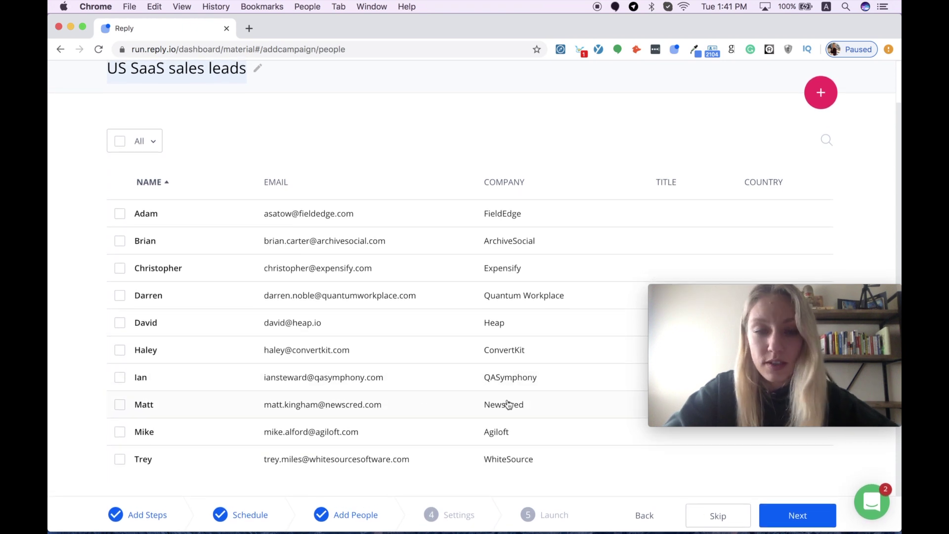
click(795, 515)
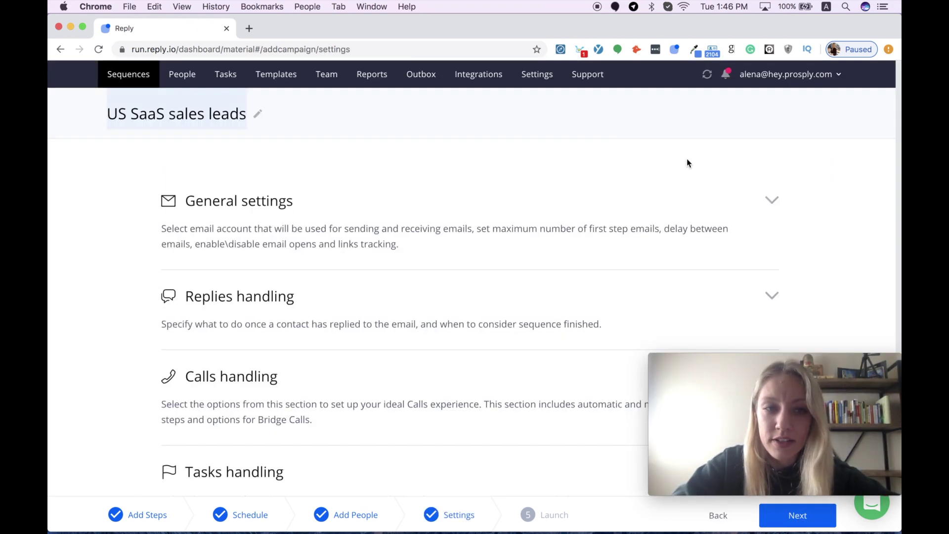
Step: Expand General settings and check the 400 emails per day cap and 27-second delay
click(534, 245)
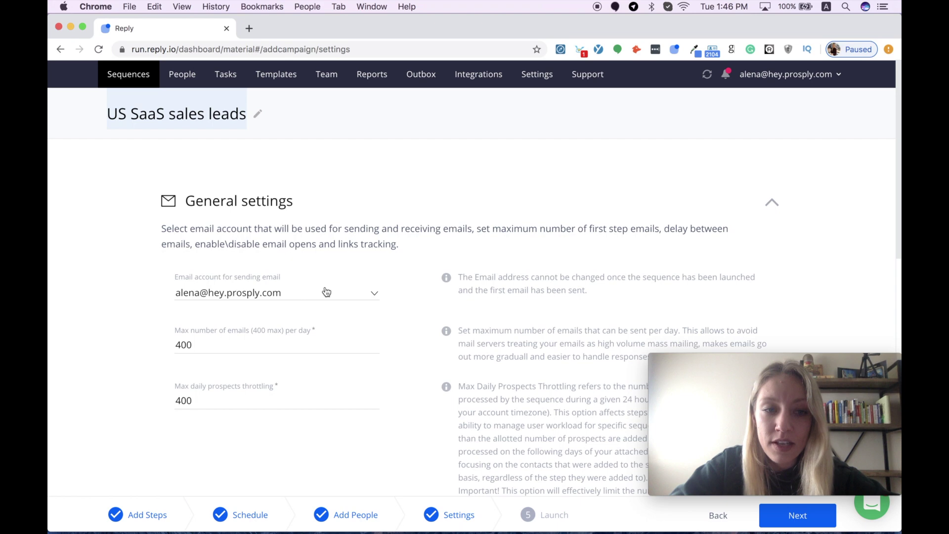
click(375, 344)
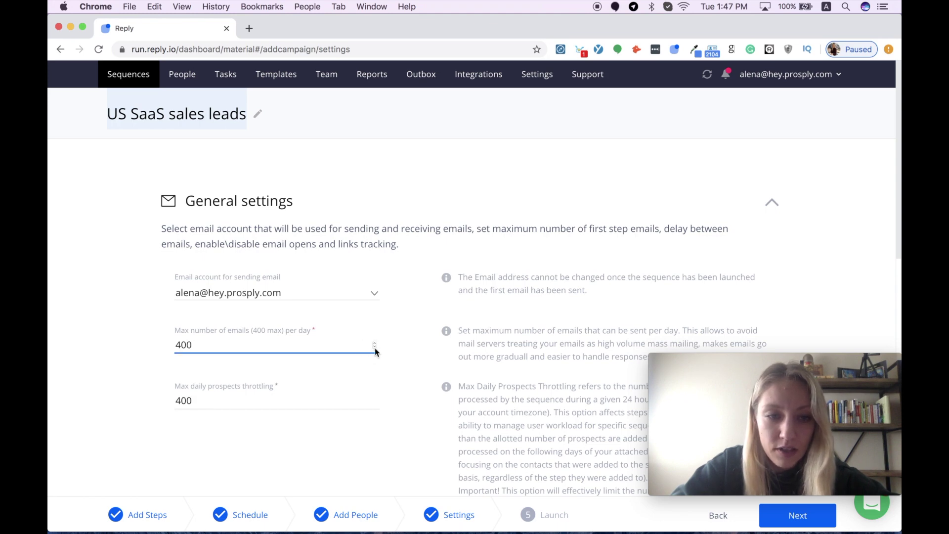
scroll(329, 381, down, 4)
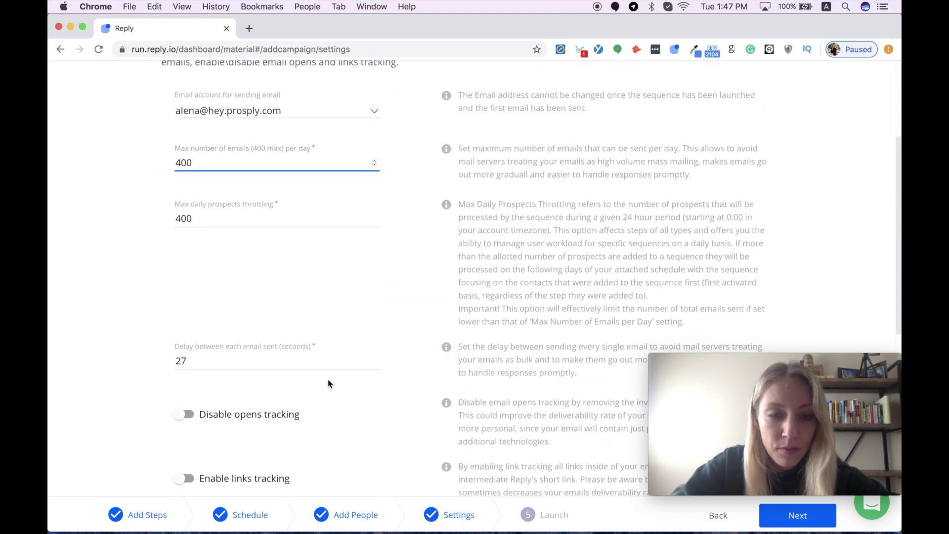
scroll(329, 381, down, 2)
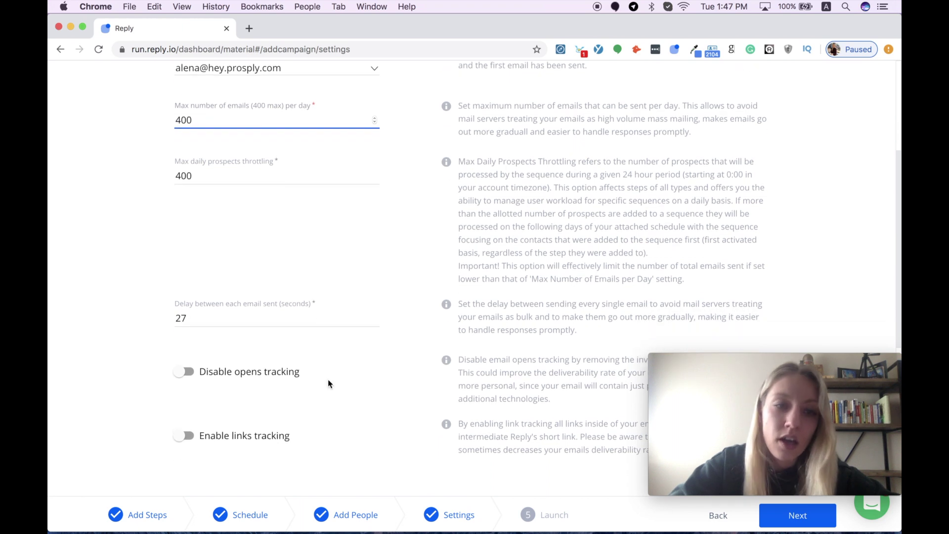
scroll(330, 384, down, 1)
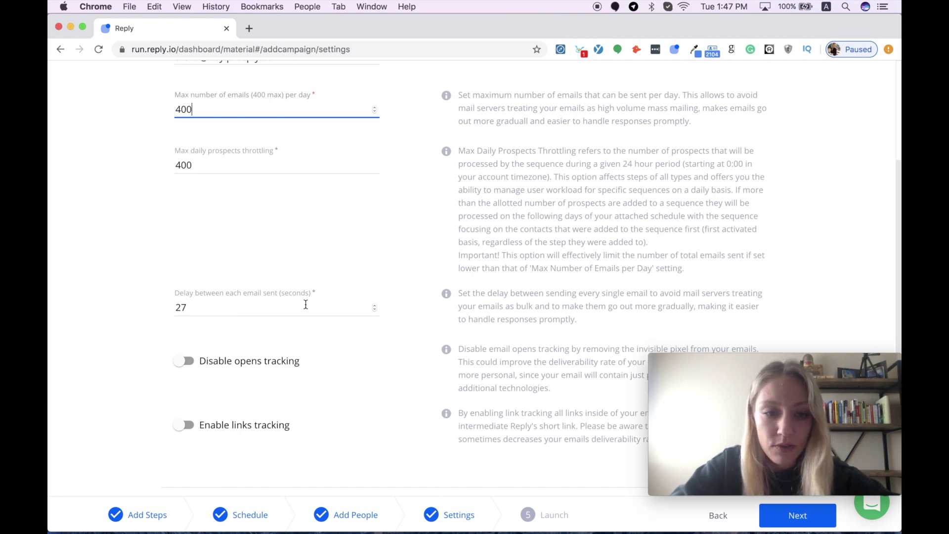
scroll(306, 304, down, 6)
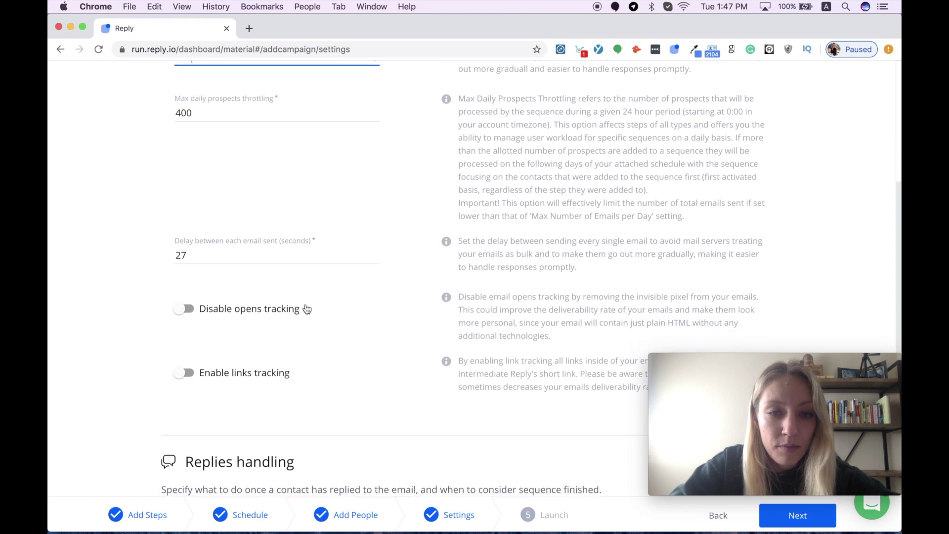
scroll(306, 309, down, 10)
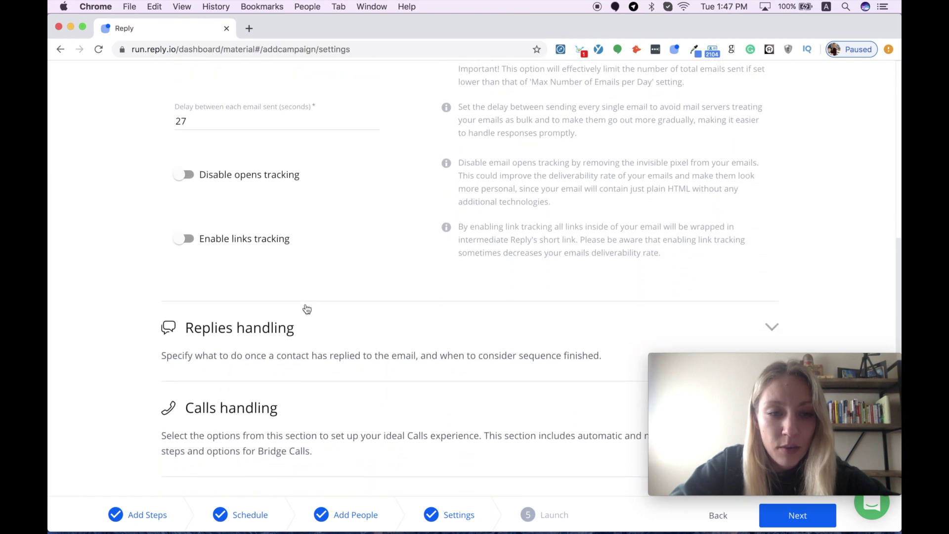
scroll(307, 309, down, 2)
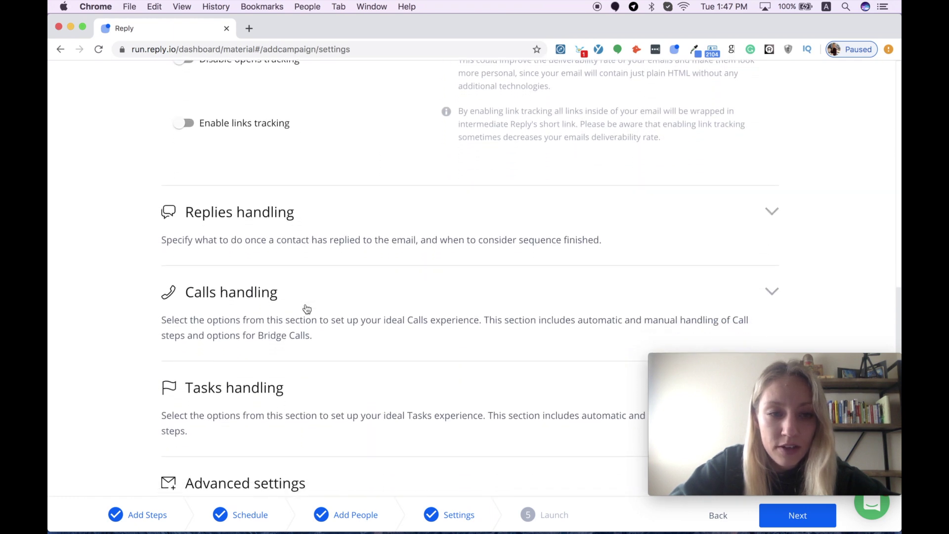
scroll(307, 309, down, 2)
scroll(307, 309, down, 4)
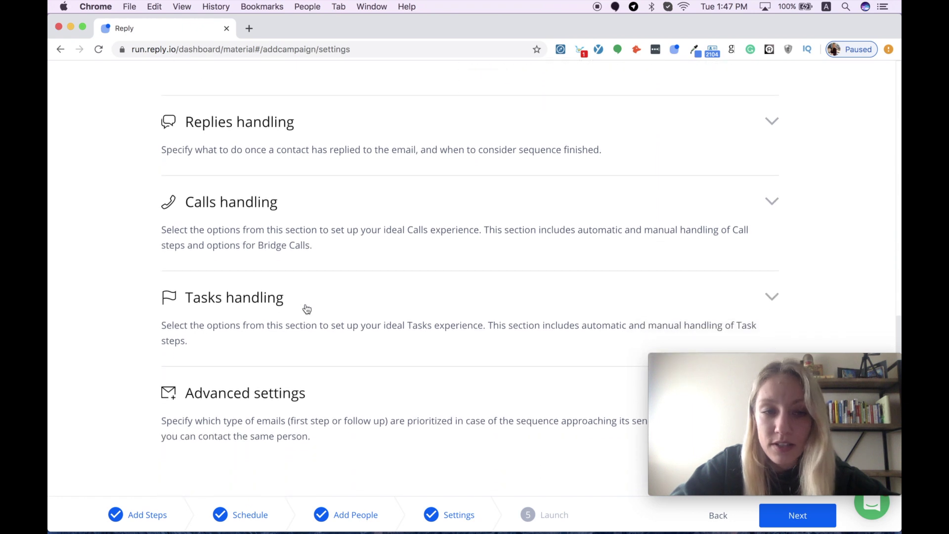
scroll(307, 309, down, 1)
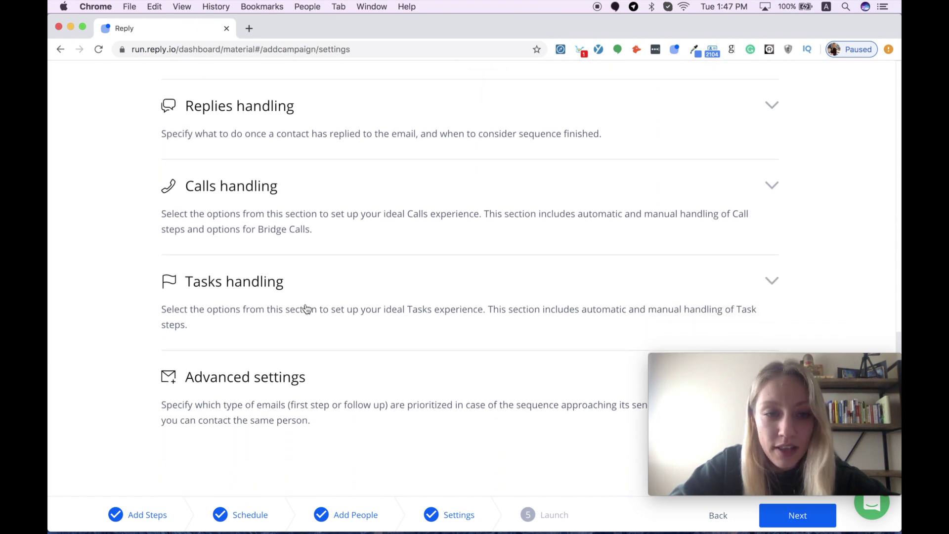
click(286, 390)
Step: Keep Emails priority on First step emails and continue to the Launch summary
scroll(285, 390, down, 3)
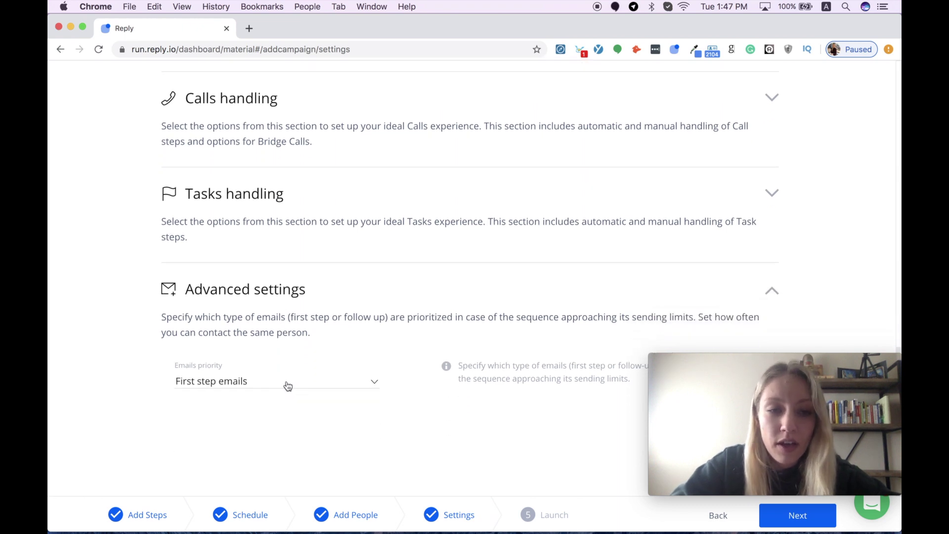
click(288, 385)
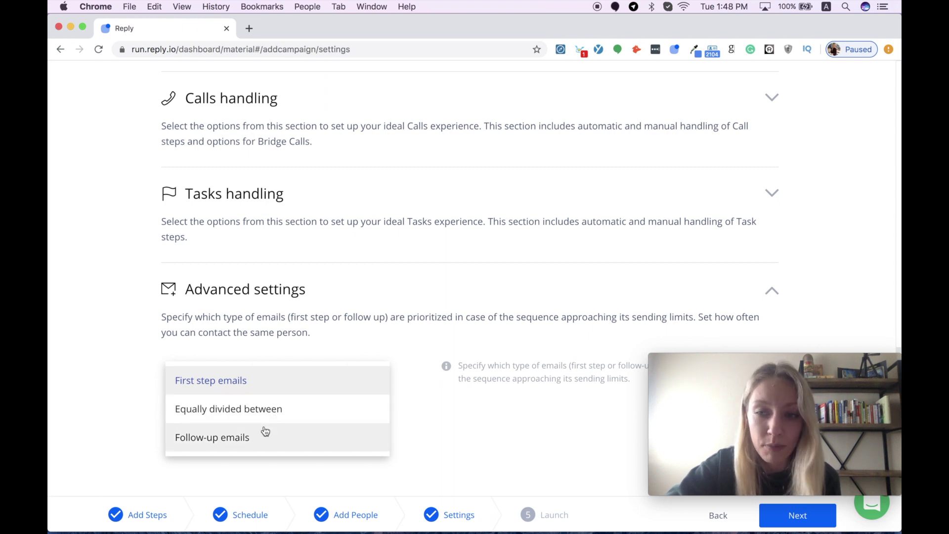
click(277, 386)
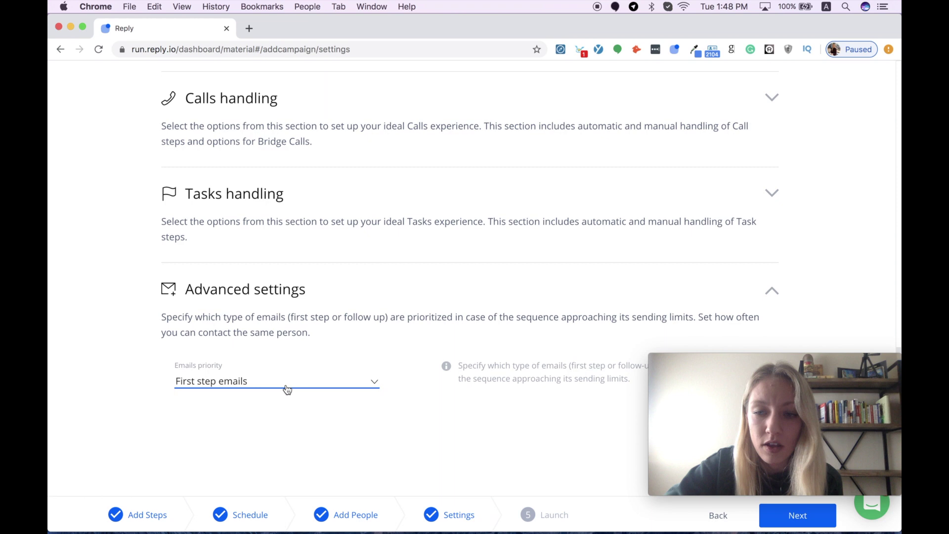
click(796, 523)
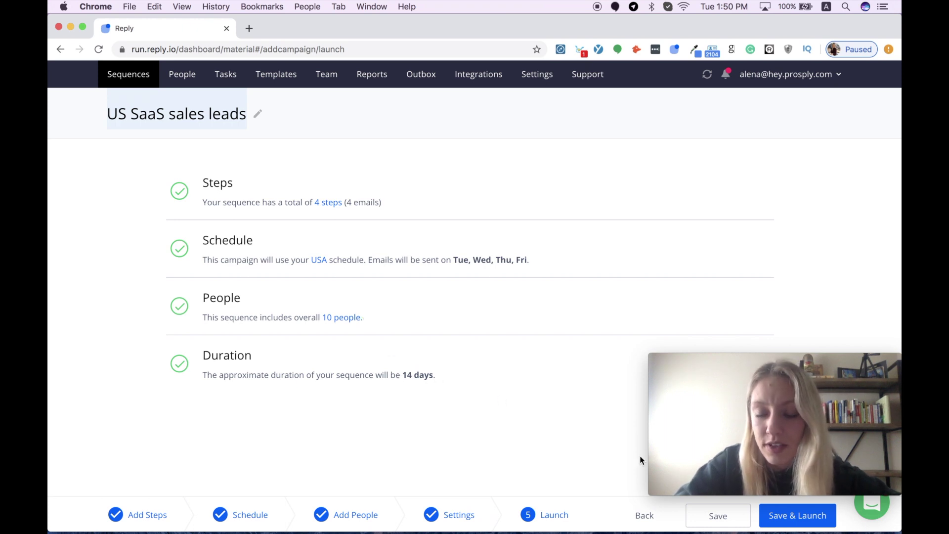
Step: Save & Launch the US SaaS sales leads sequence, then go to account Settings
click(780, 516)
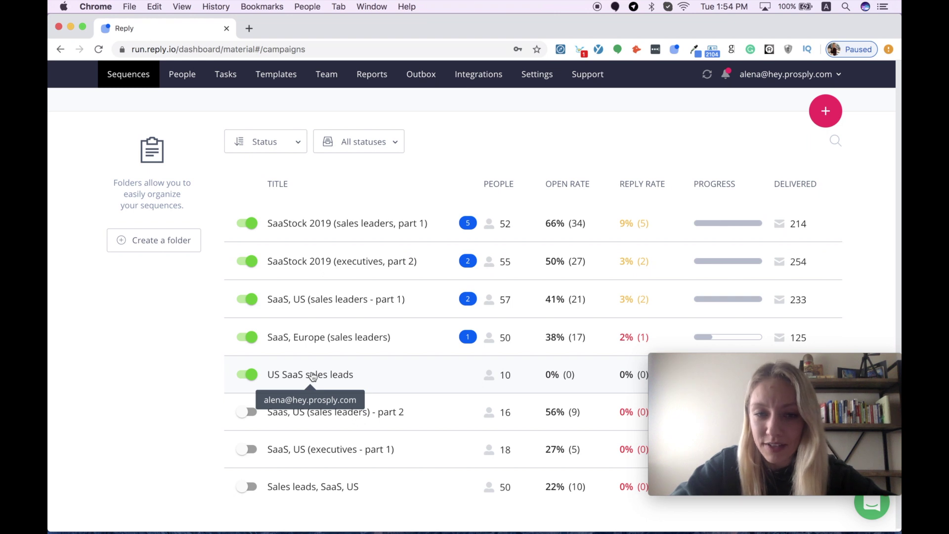
click(538, 82)
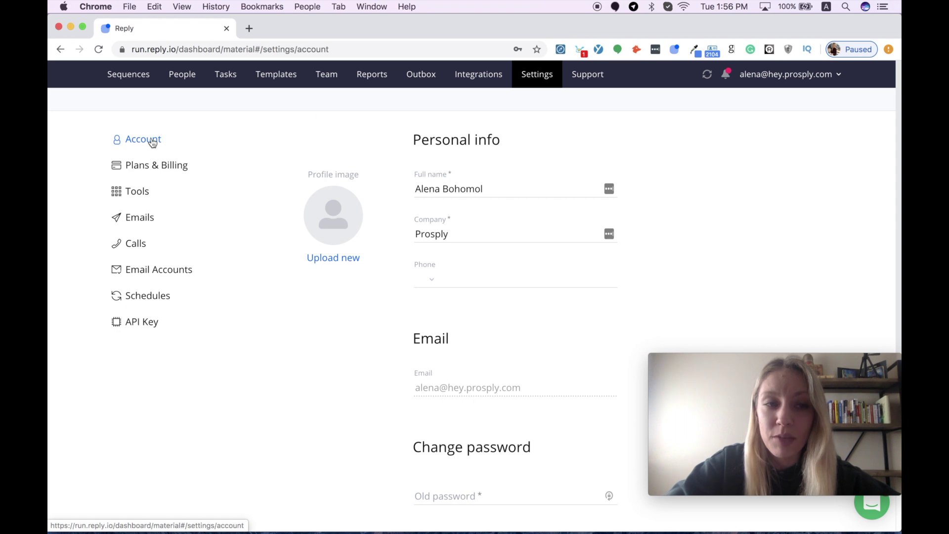
Step: Review Account settings and Plans & Billing (Team plan, $0.00 wallet), expanding Email validation
scroll(346, 252, down, 4)
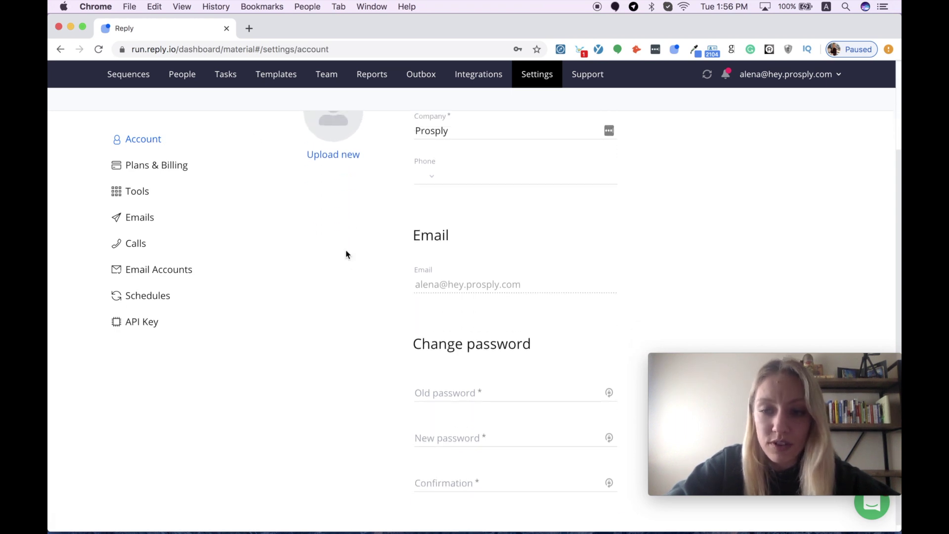
scroll(346, 252, up, 4)
click(157, 166)
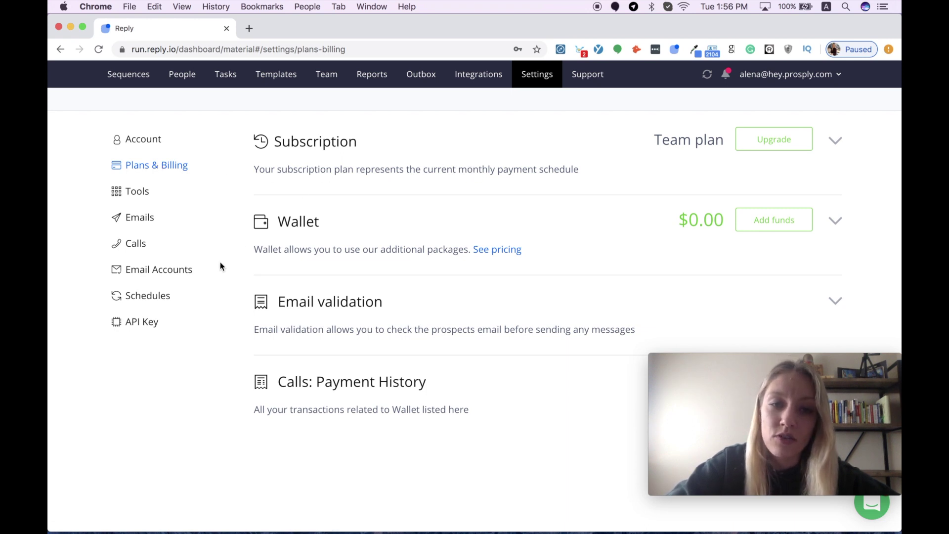
click(458, 309)
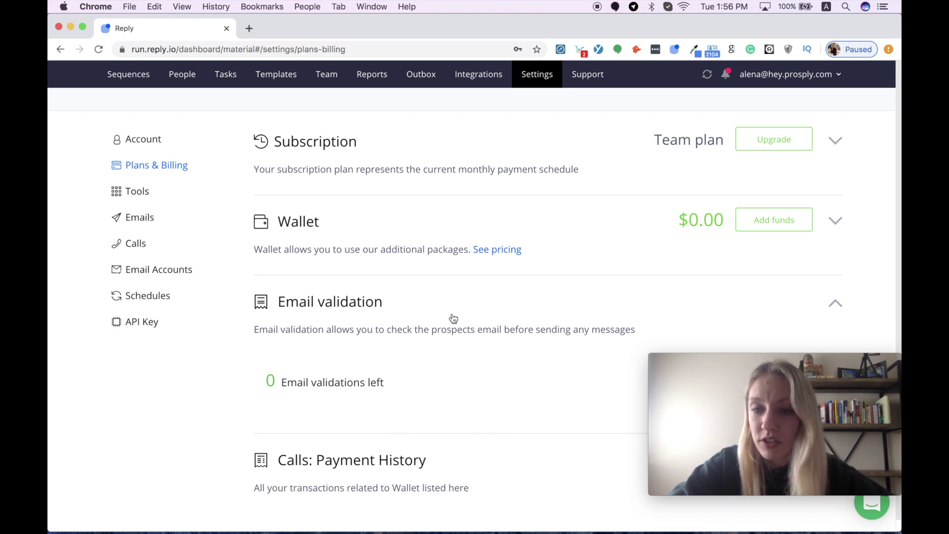
scroll(453, 318, down, 1)
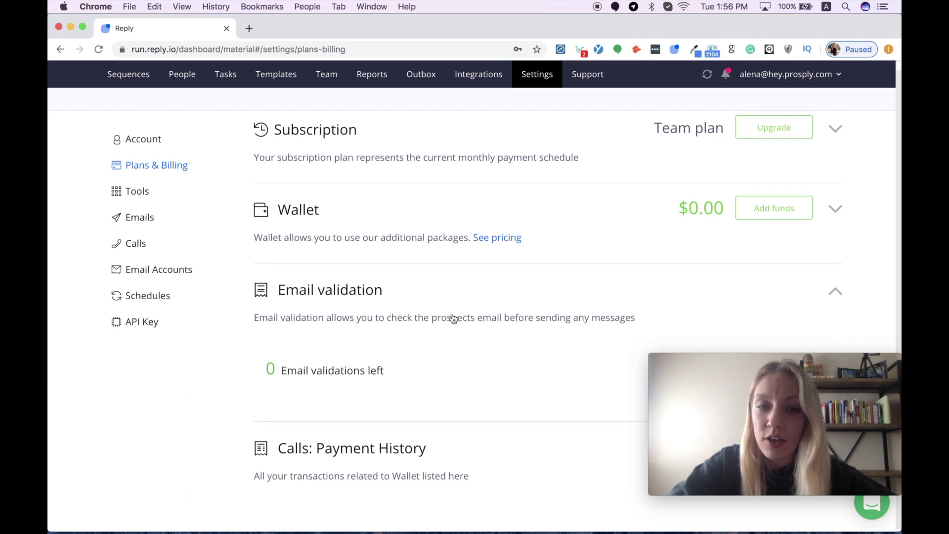
mouse_move(692, 398)
drag(692, 399, 688, 436)
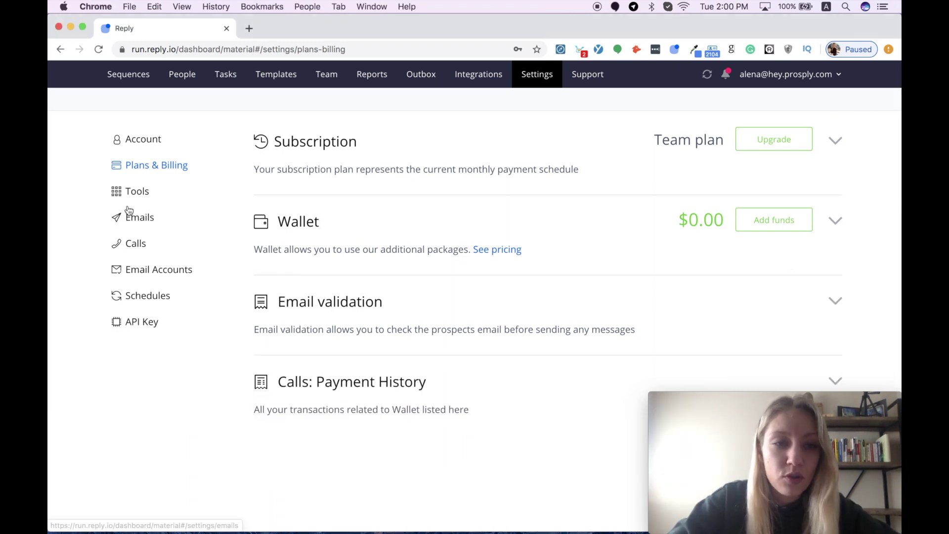
click(136, 222)
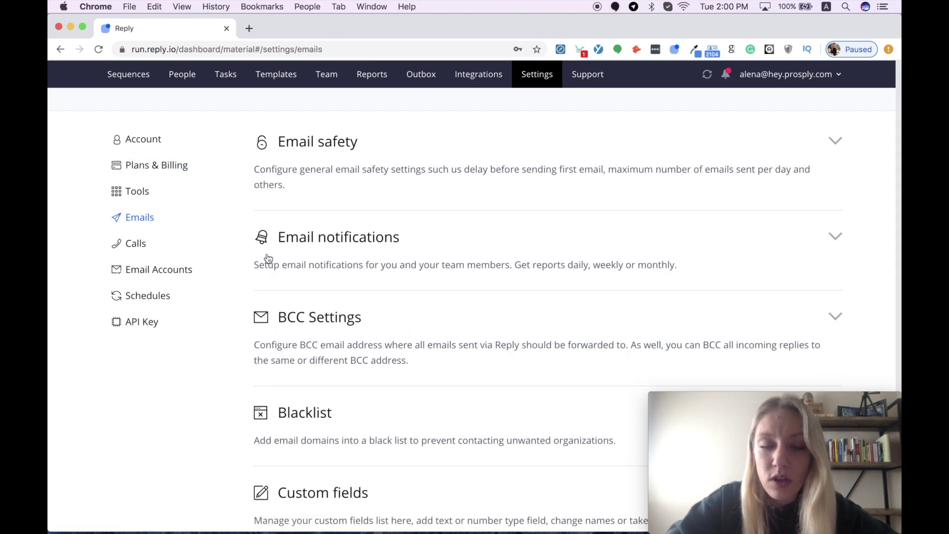
Step: Expand Email notifications and check the report frequency, leaving it on Daily
click(268, 258)
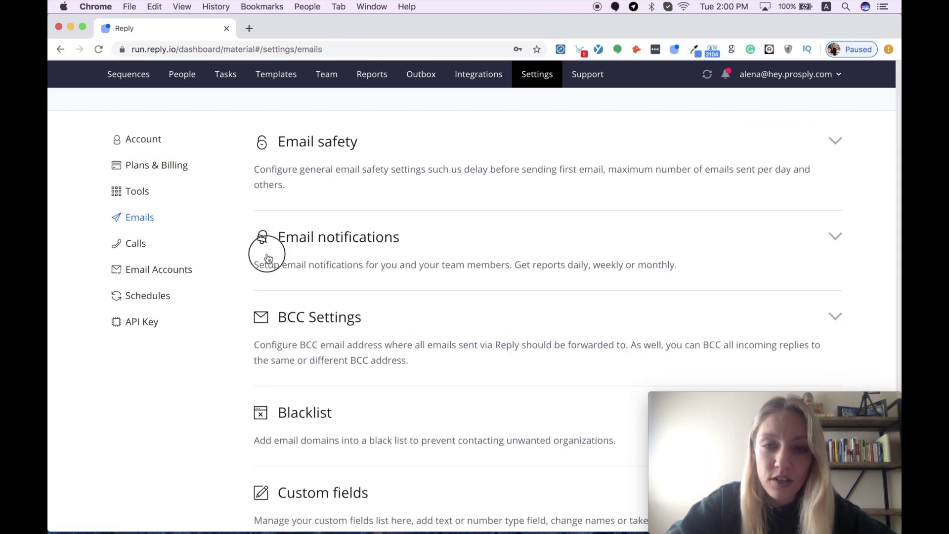
click(288, 314)
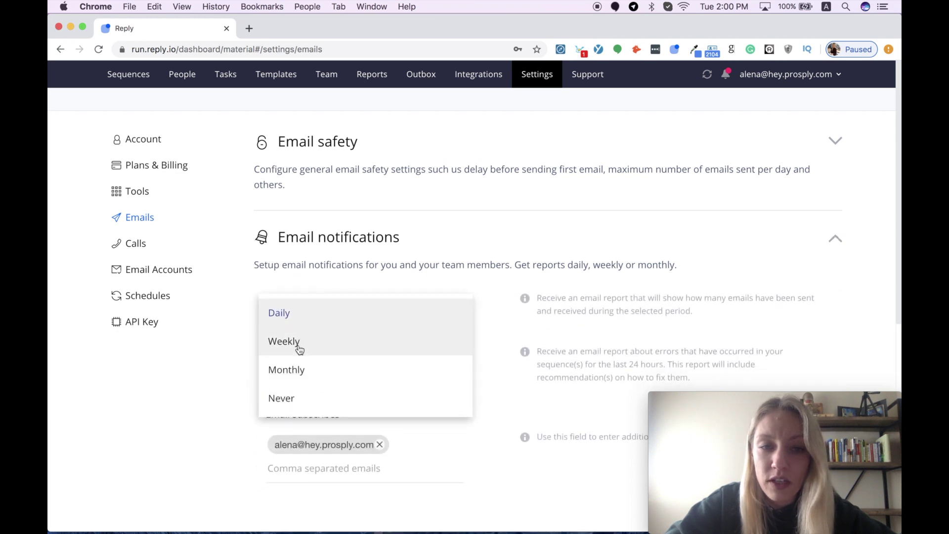
click(336, 466)
Step: Expand Blacklist and Custom fields, showing the LinkedIn Group Name and Event Name fields
scroll(337, 466, down, 1)
scroll(336, 468, down, 7)
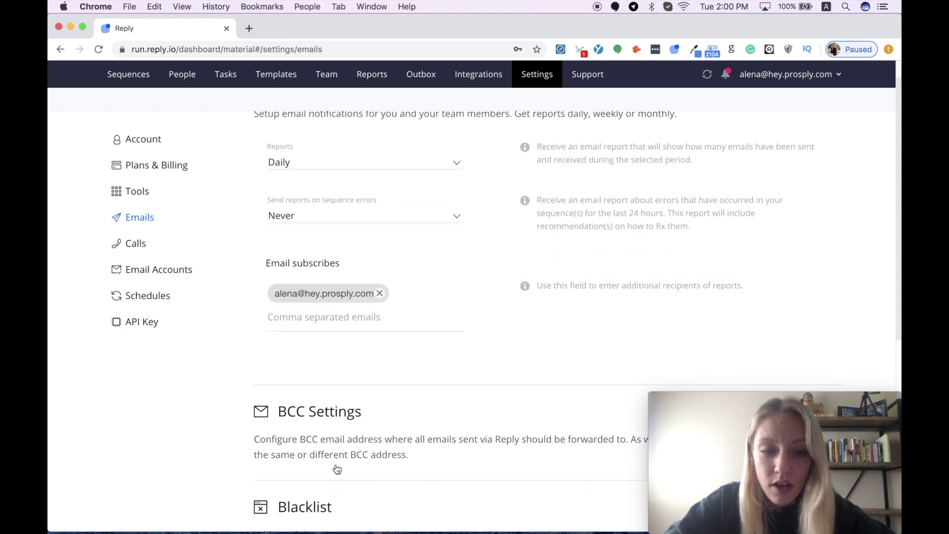
click(434, 322)
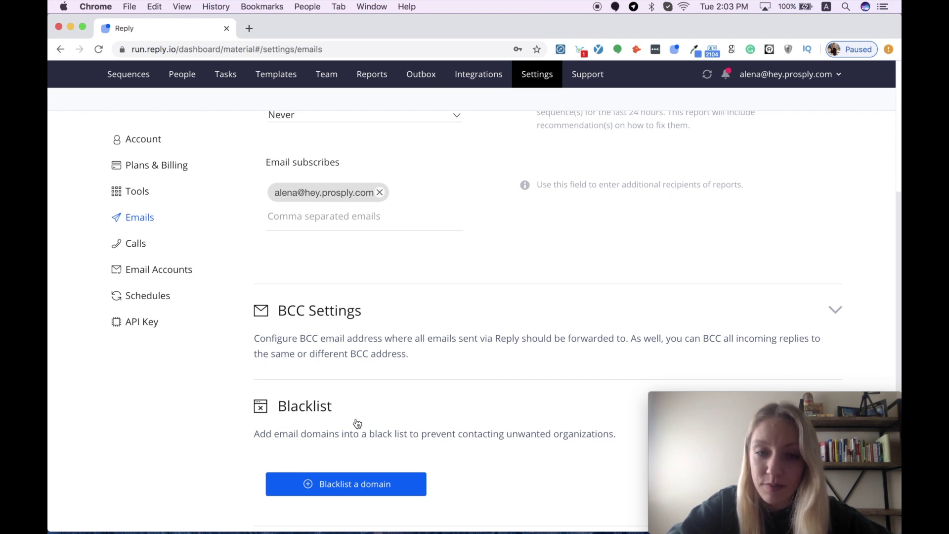
scroll(357, 423, down, 5)
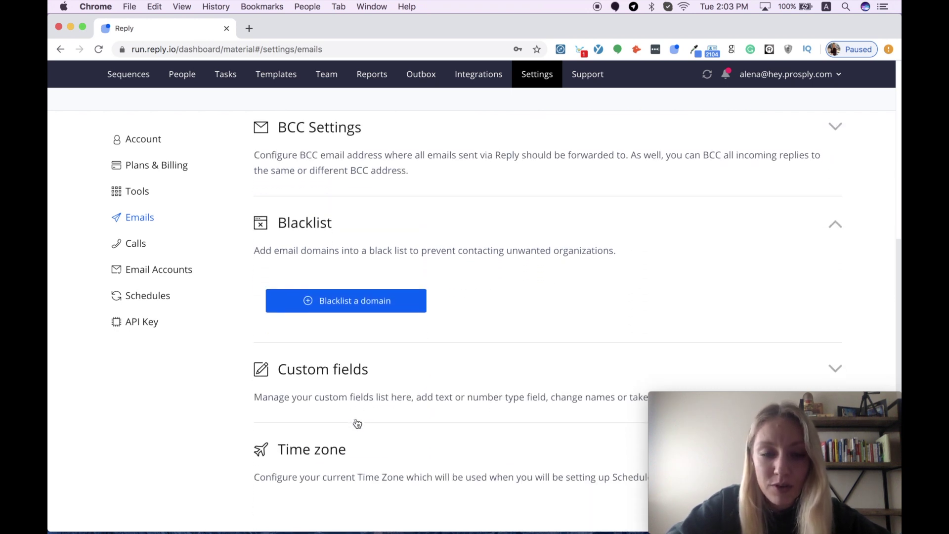
click(356, 386)
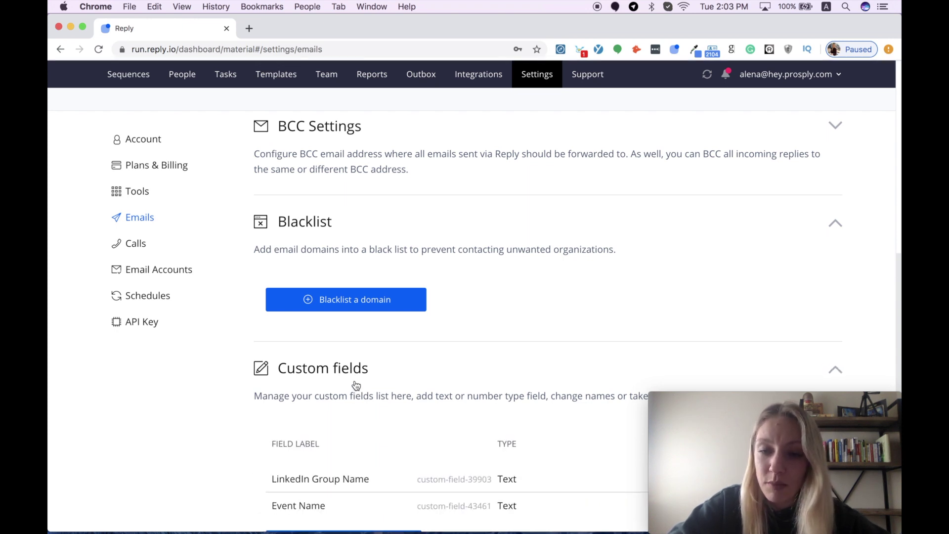
scroll(356, 385, down, 2)
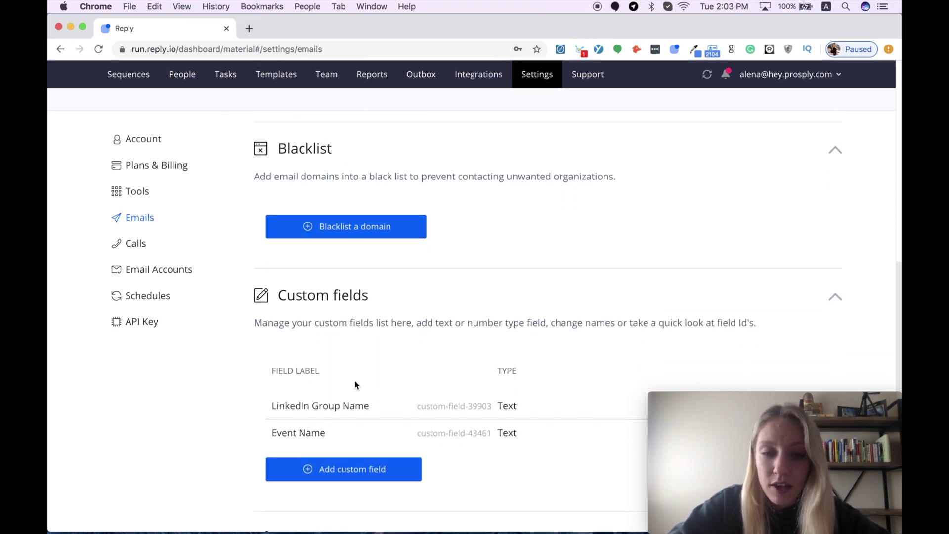
click(356, 466)
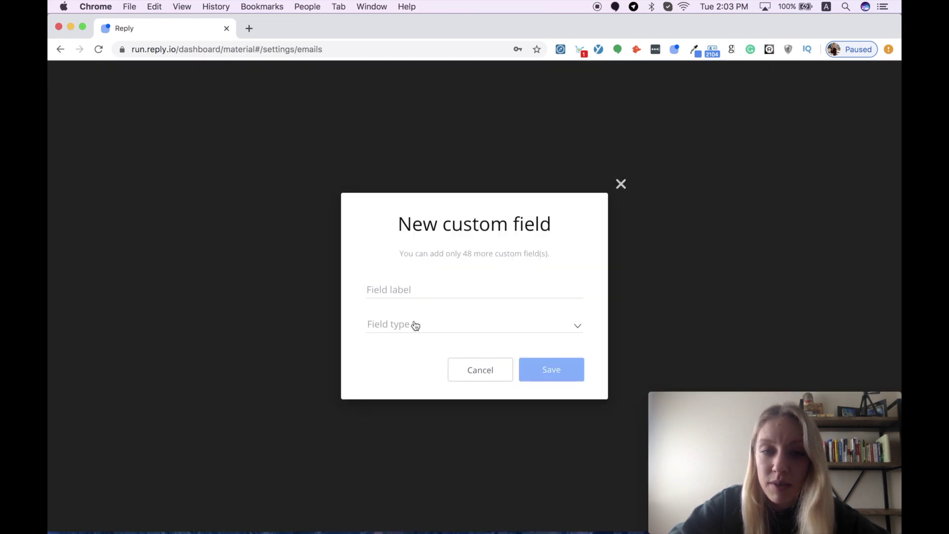
click(415, 290)
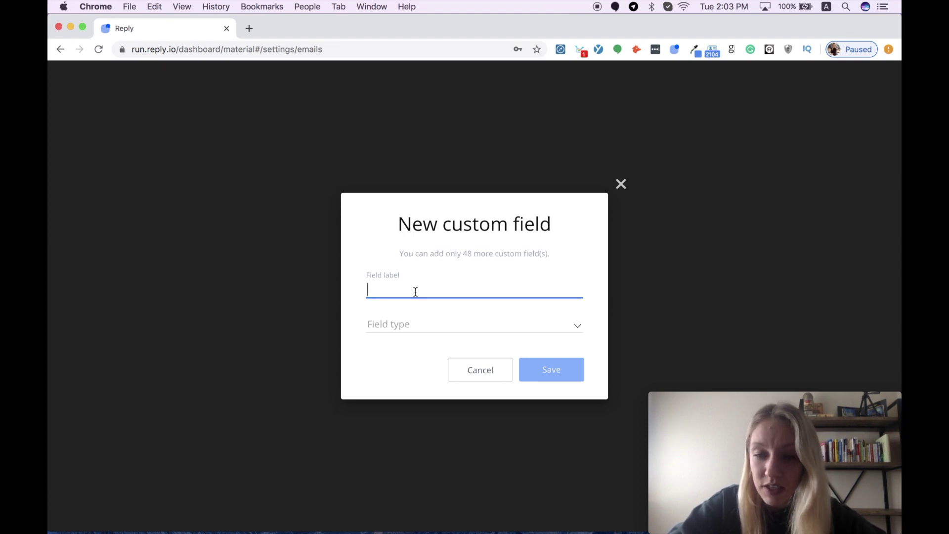
click(416, 325)
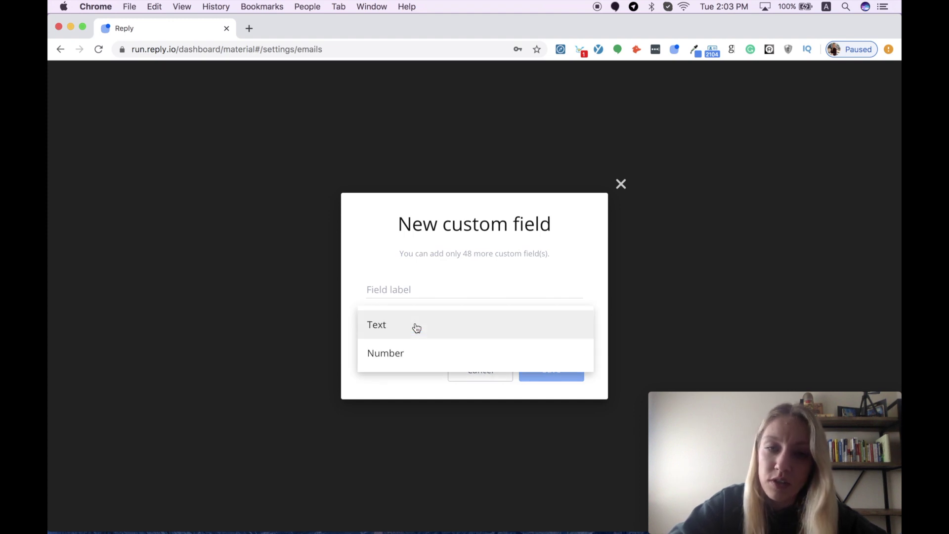
click(621, 183)
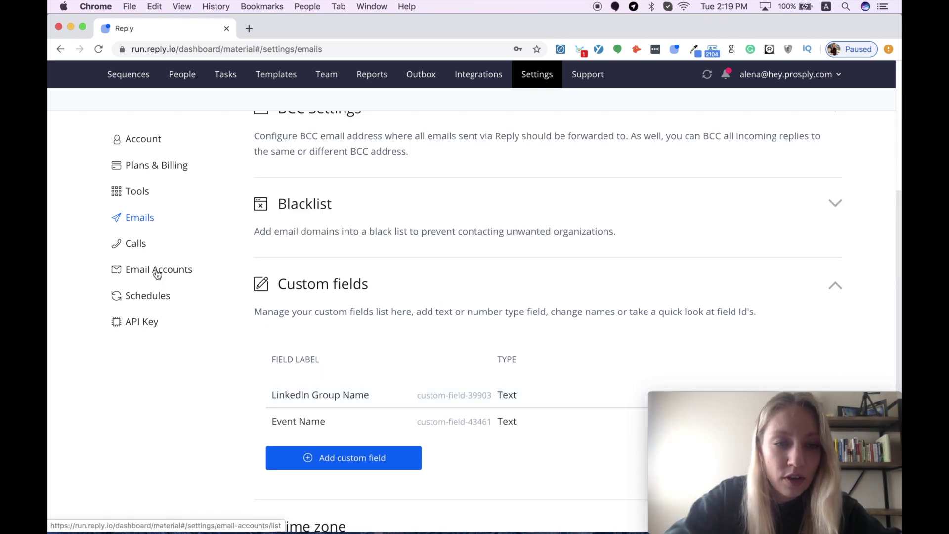
click(157, 273)
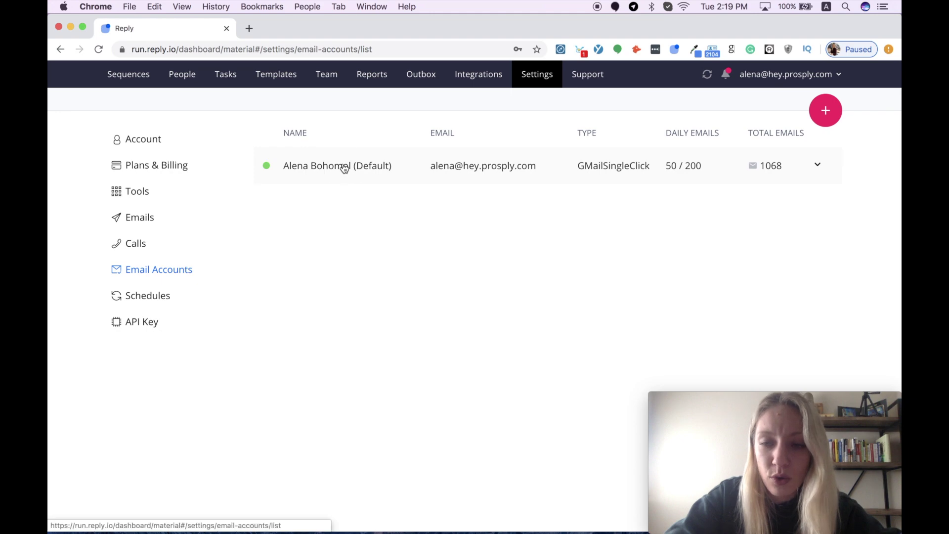
Step: Set the Gmail account's opt-out to the link 'Want to opt out? Please {click here}'
click(345, 168)
scroll(318, 354, down, 5)
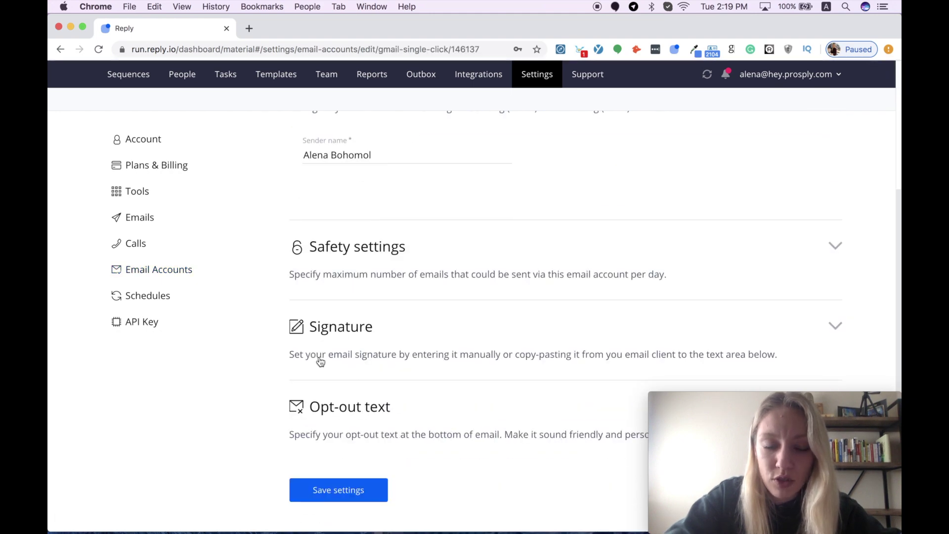
click(335, 423)
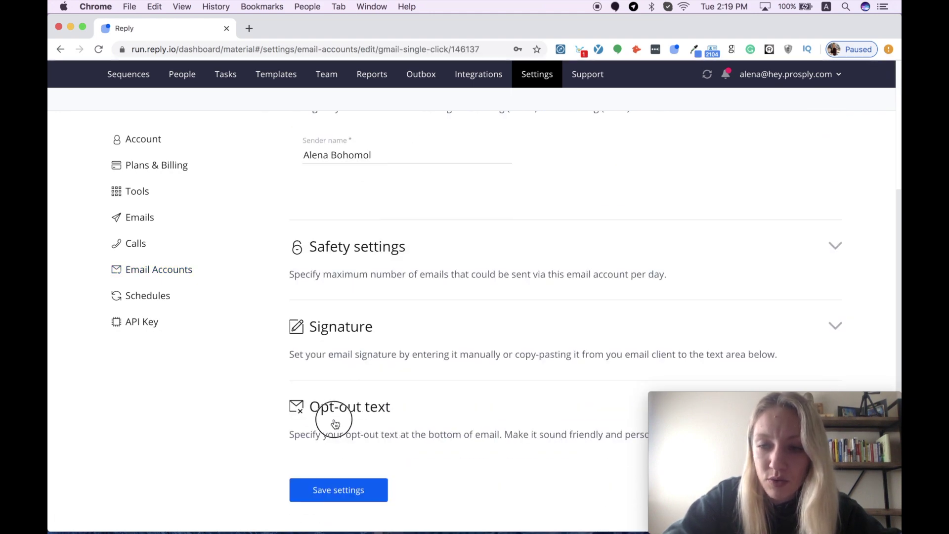
scroll(335, 424, down, 2)
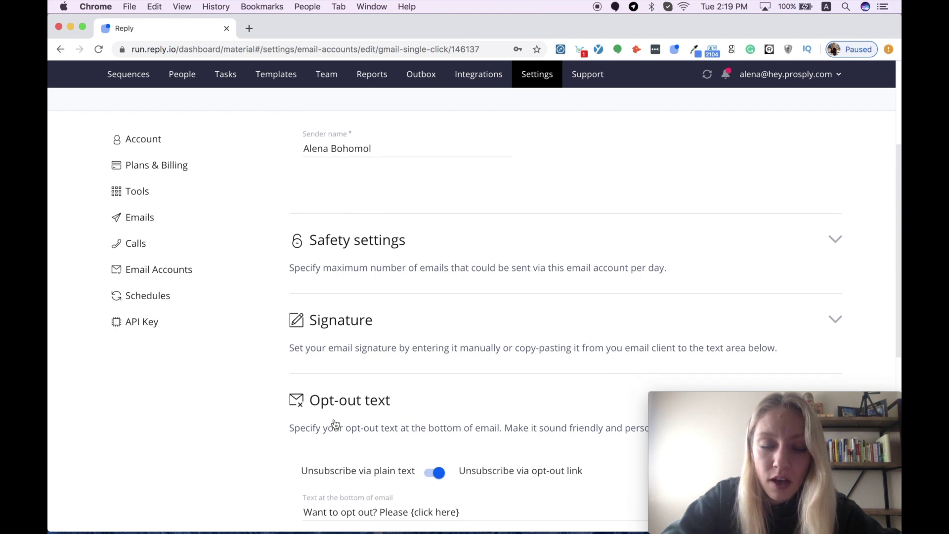
scroll(336, 424, down, 1)
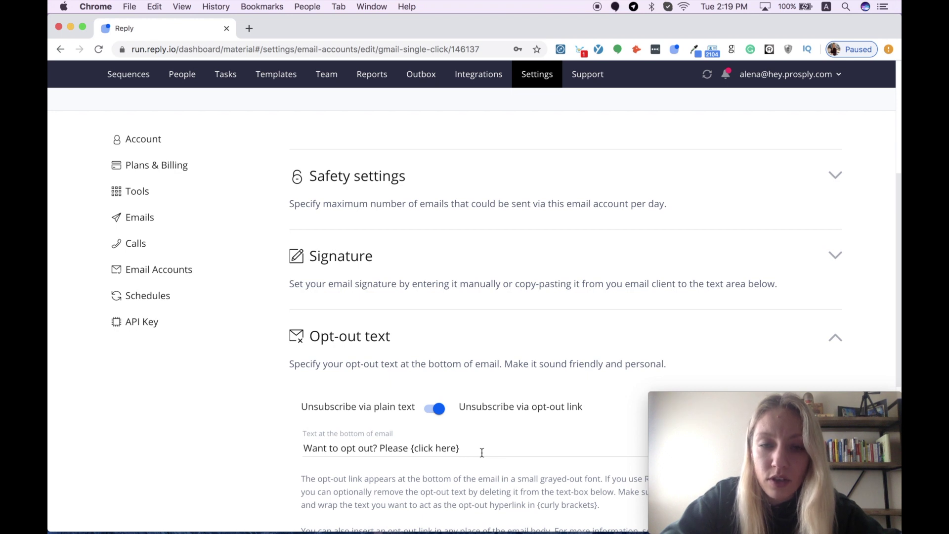
click(428, 409)
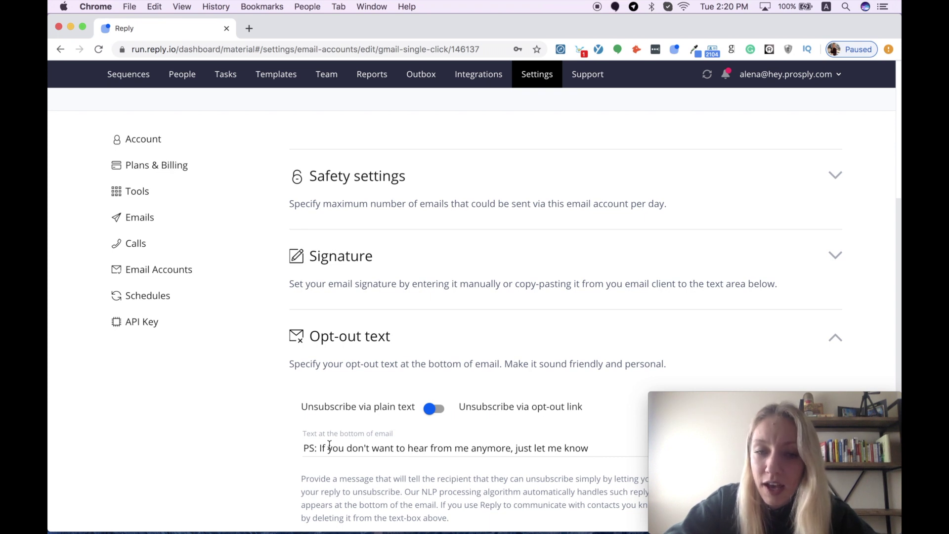
click(440, 410)
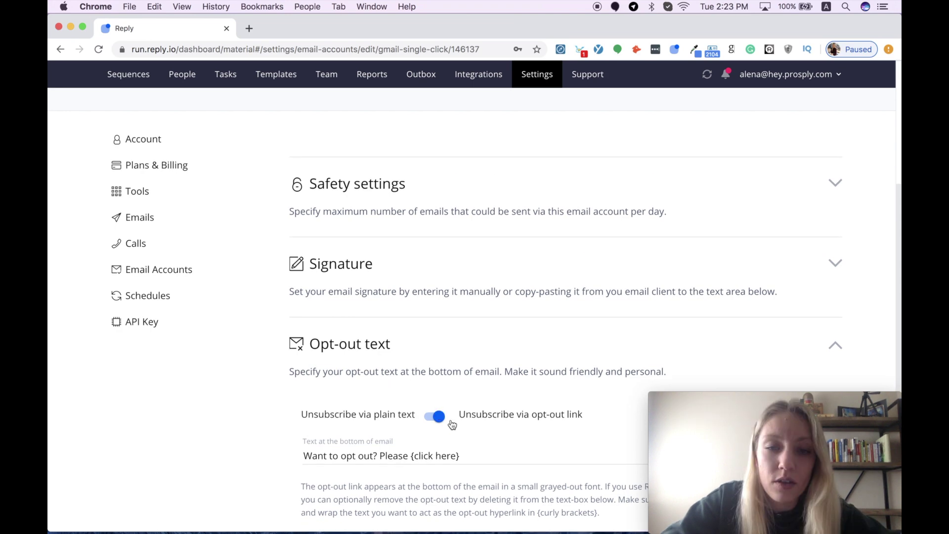
scroll(452, 424, up, 5)
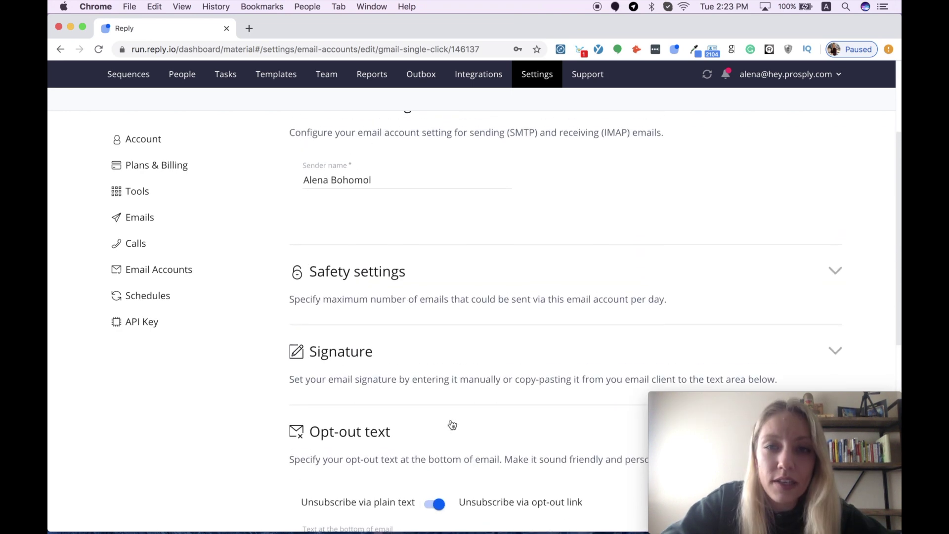
Step: Filter Reports to one team member's SaaStock 2019 (sales leaders, part 1) sequence for Last Year
click(364, 85)
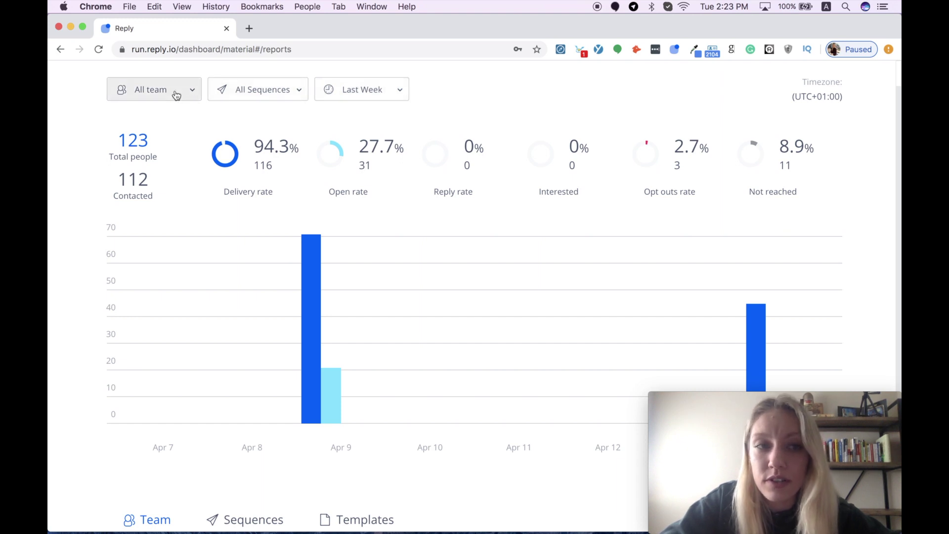
scroll(176, 95, up, 2)
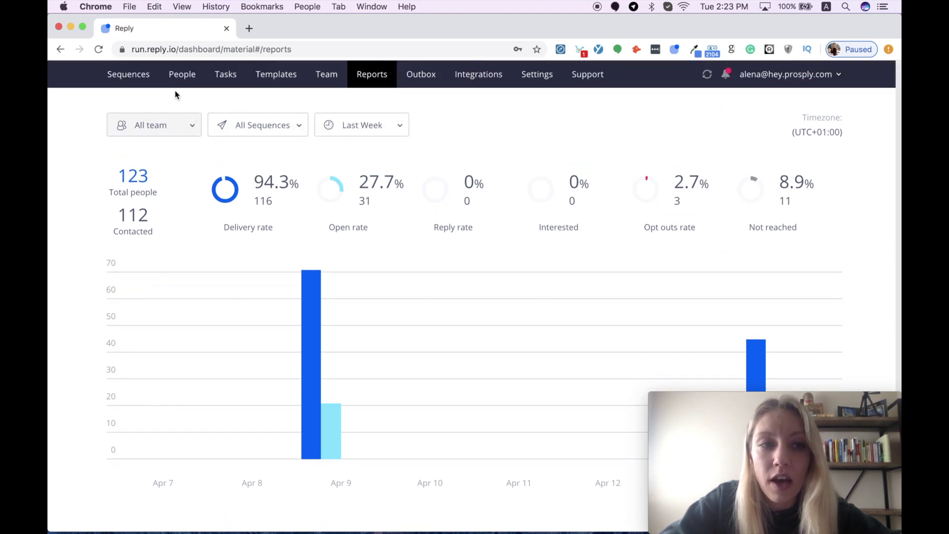
click(187, 129)
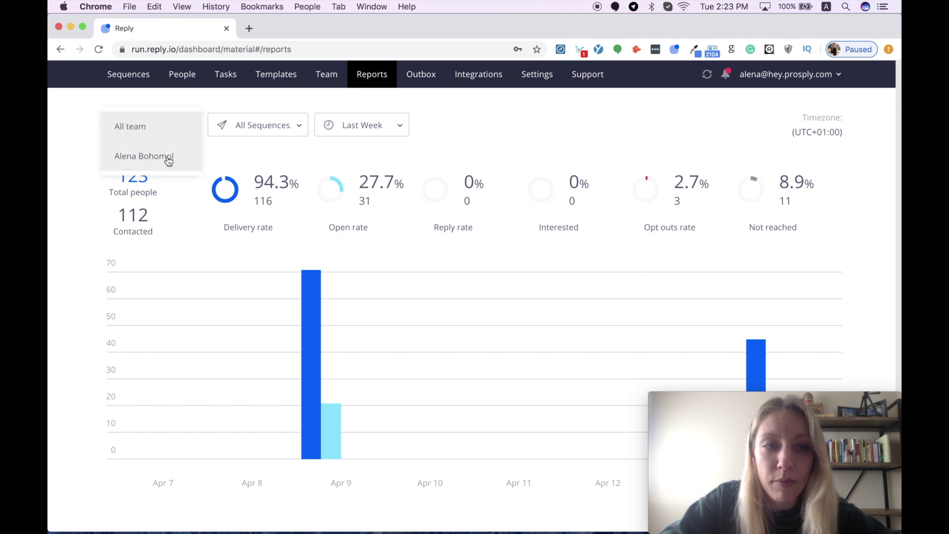
click(168, 160)
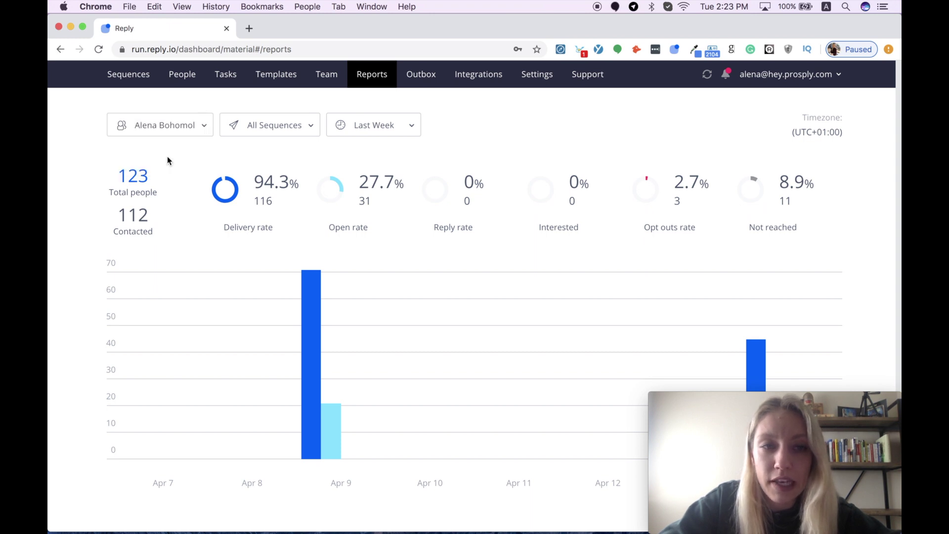
click(308, 126)
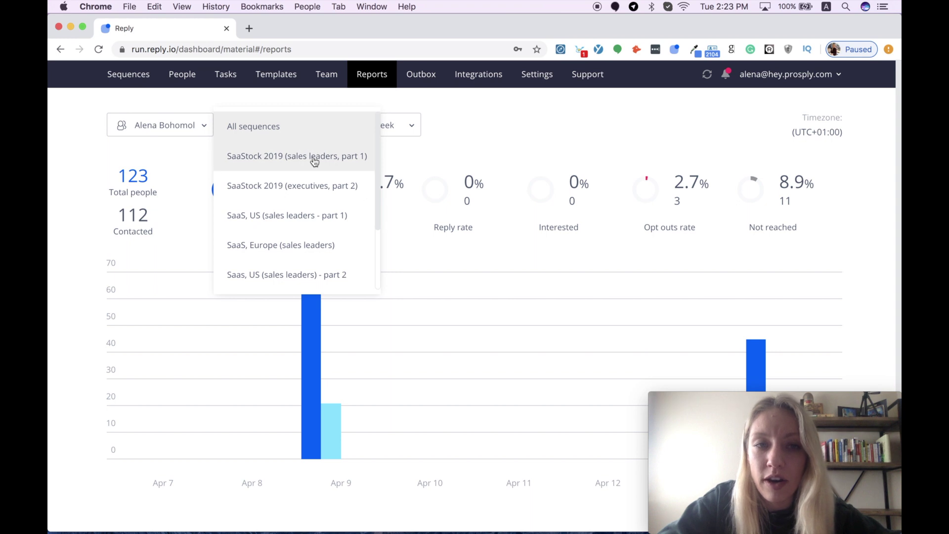
click(314, 156)
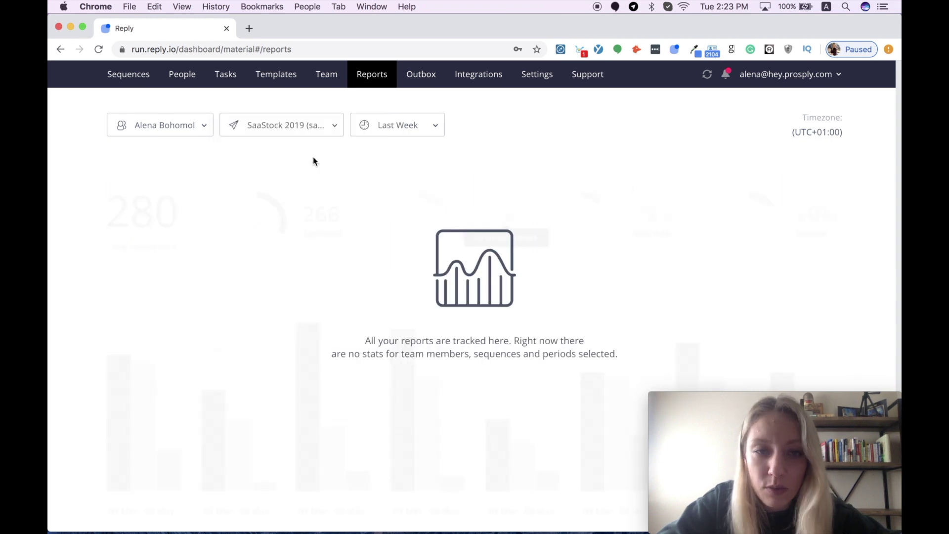
click(406, 135)
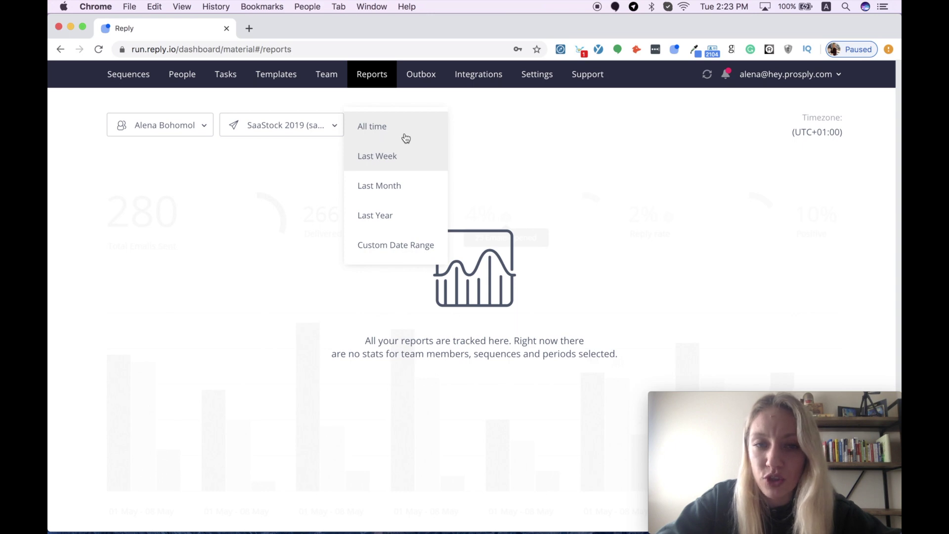
click(402, 217)
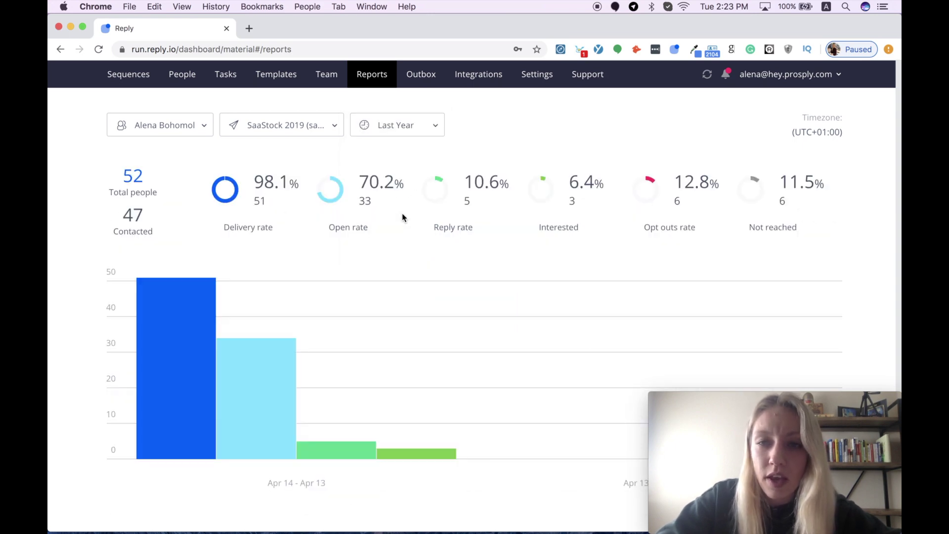
mouse_move(286, 269)
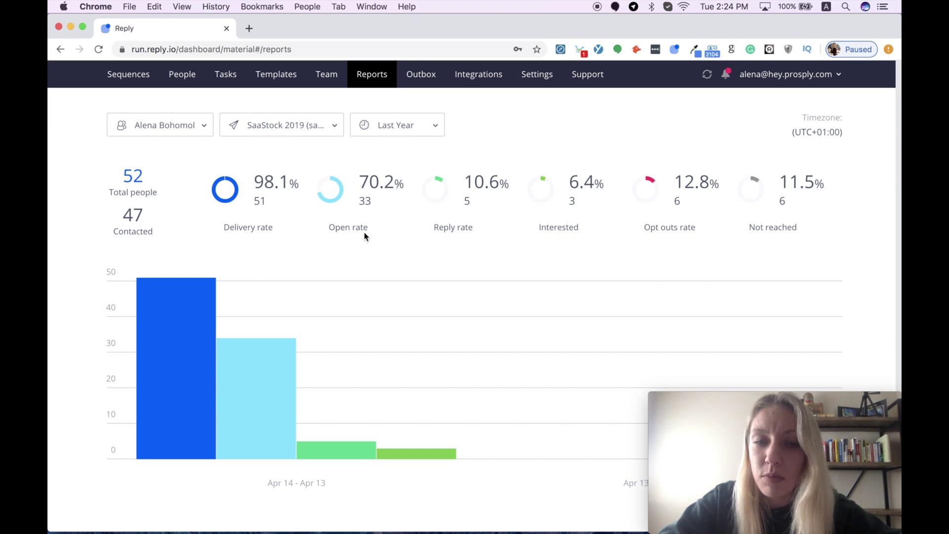
mouse_move(536, 236)
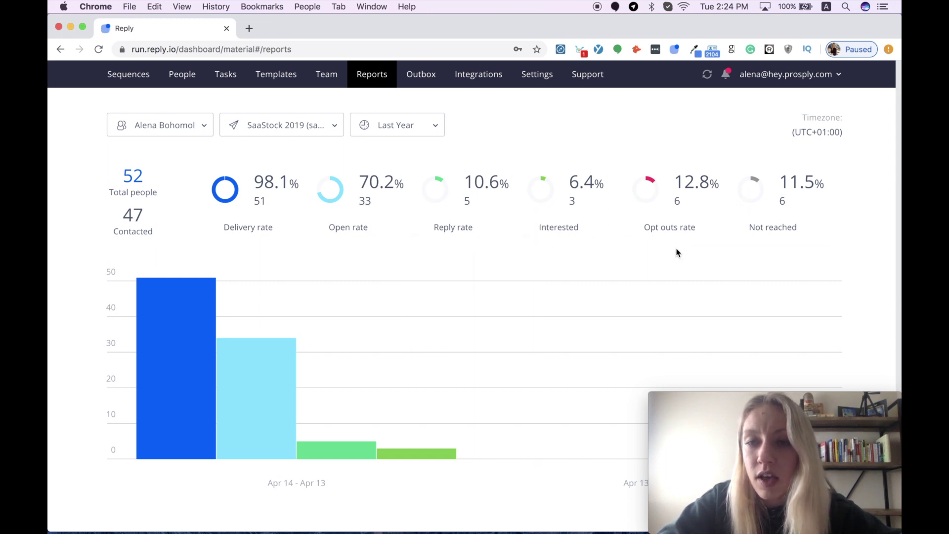
scroll(700, 238, down, 2)
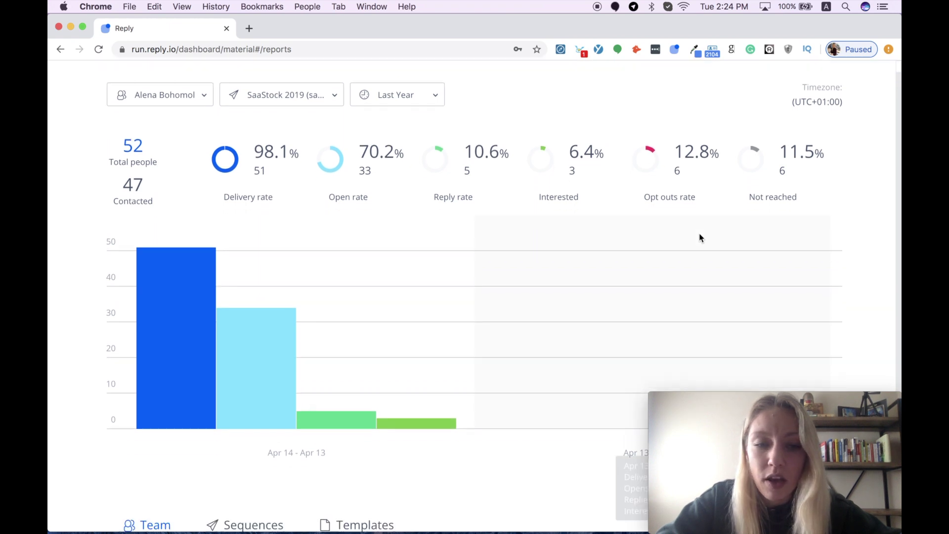
scroll(700, 238, down, 5)
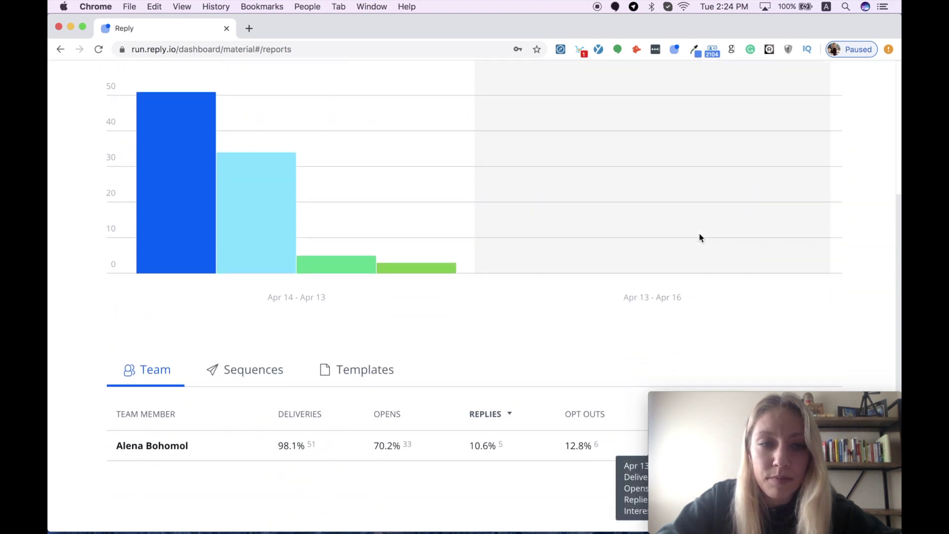
scroll(700, 238, up, 4)
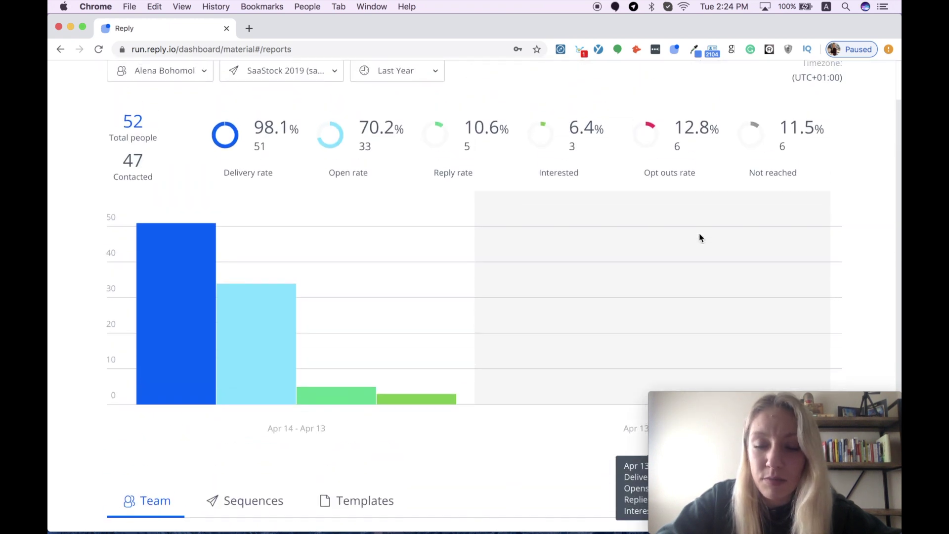